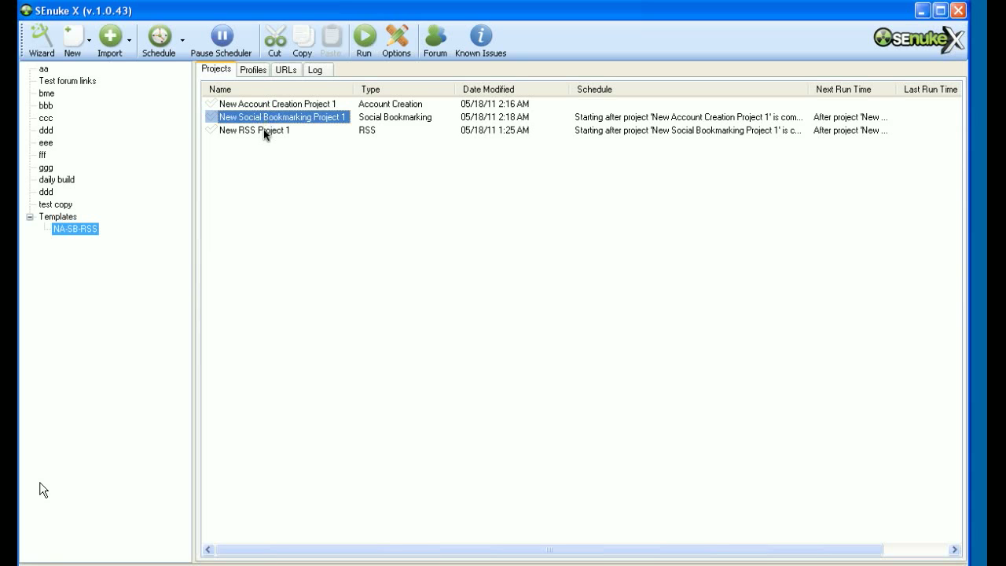
Review the Money Site page URL list in the NA-SB-RSS template campaign.
left_click(291, 70)
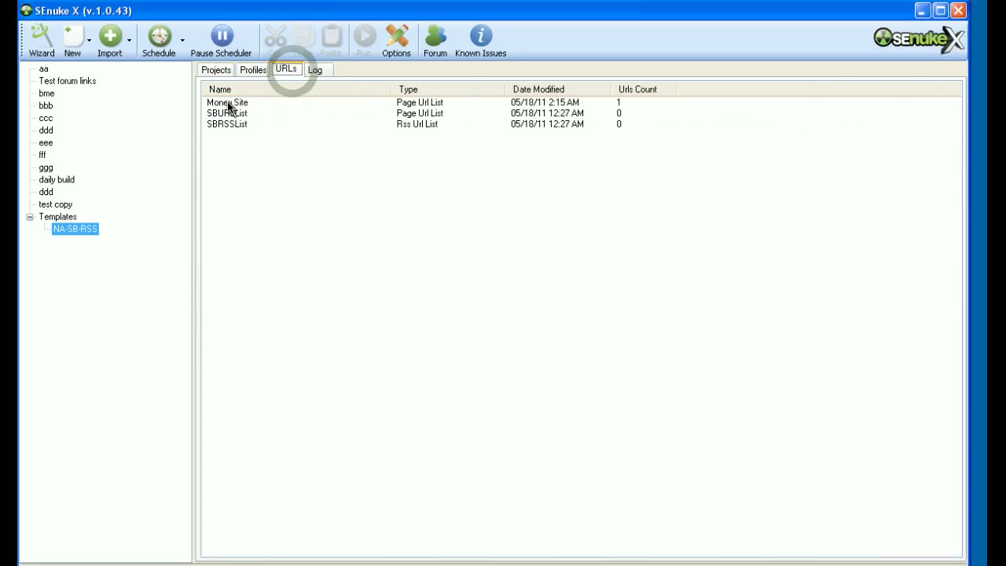
double_click(227, 103)
left_click_drag(252, 108, 279, 55)
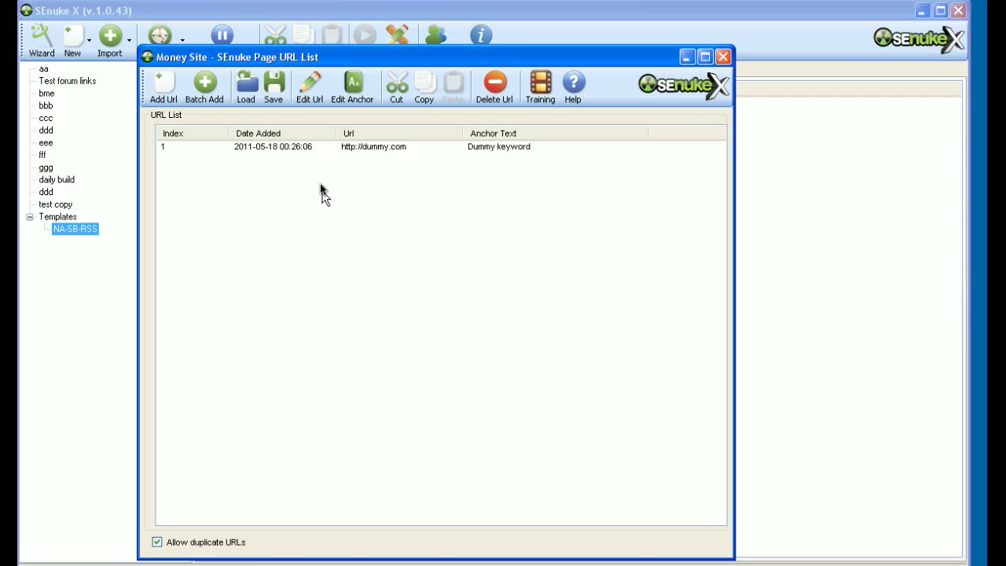
left_click(723, 57)
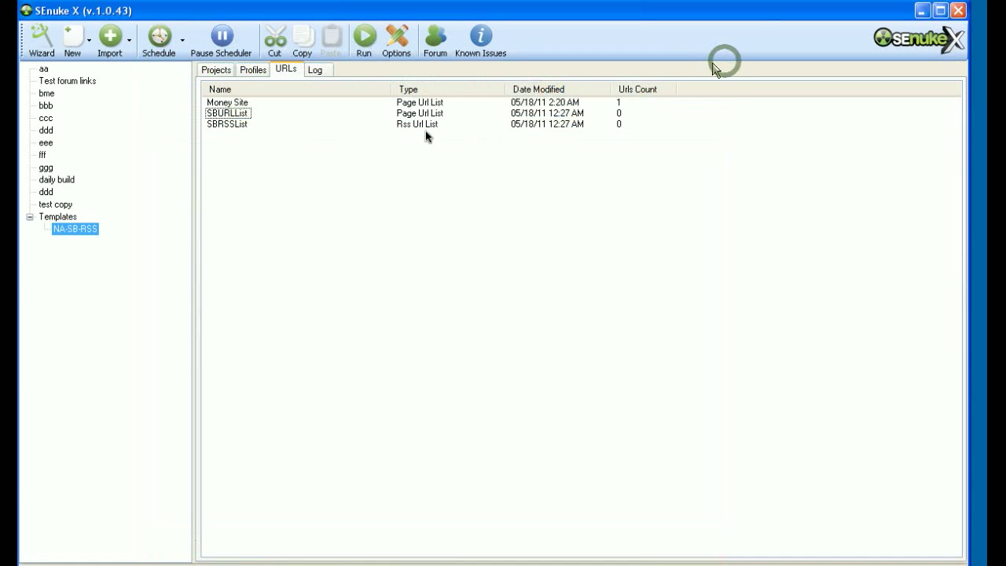
Examine the template's account creation project, including its selected sites and account profile settings.
left_click(217, 72)
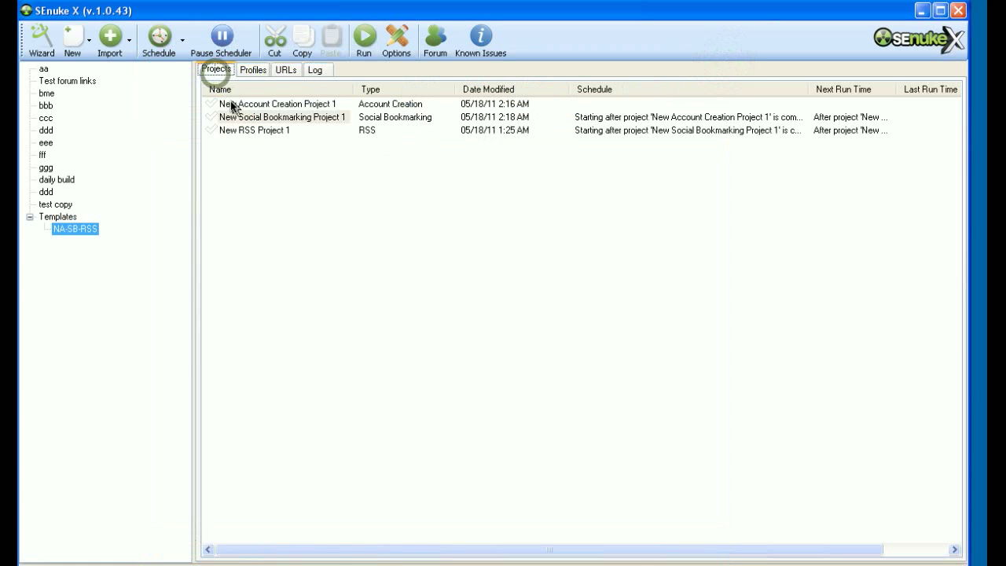
left_click(231, 104)
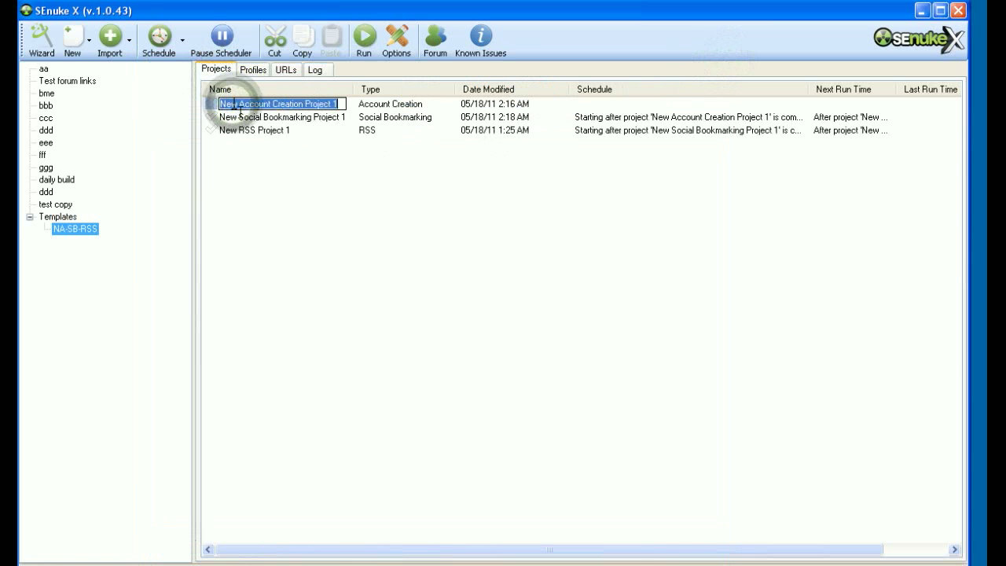
left_click(258, 130)
double_click(260, 104)
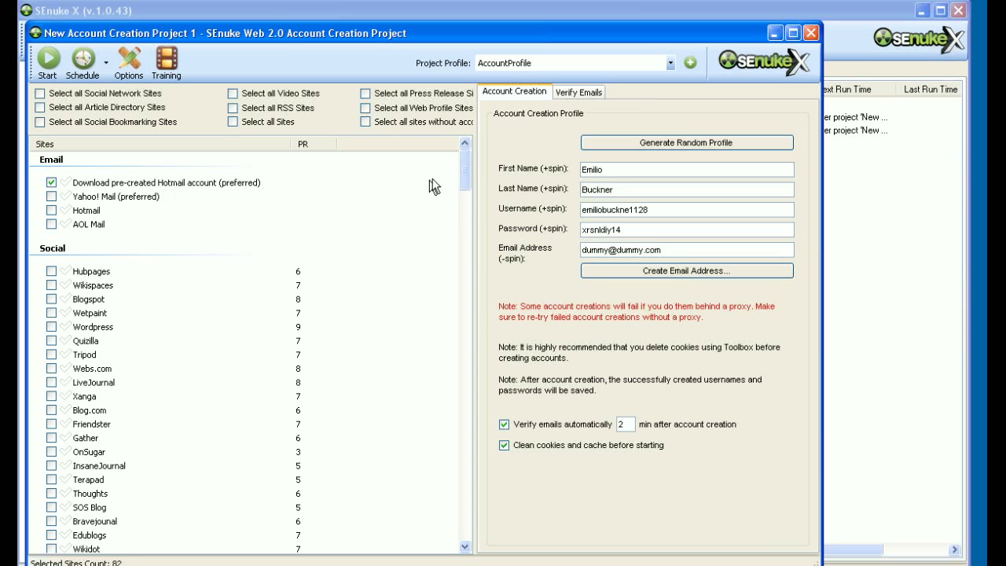
left_click_drag(466, 169, 446, 160)
left_click(810, 31)
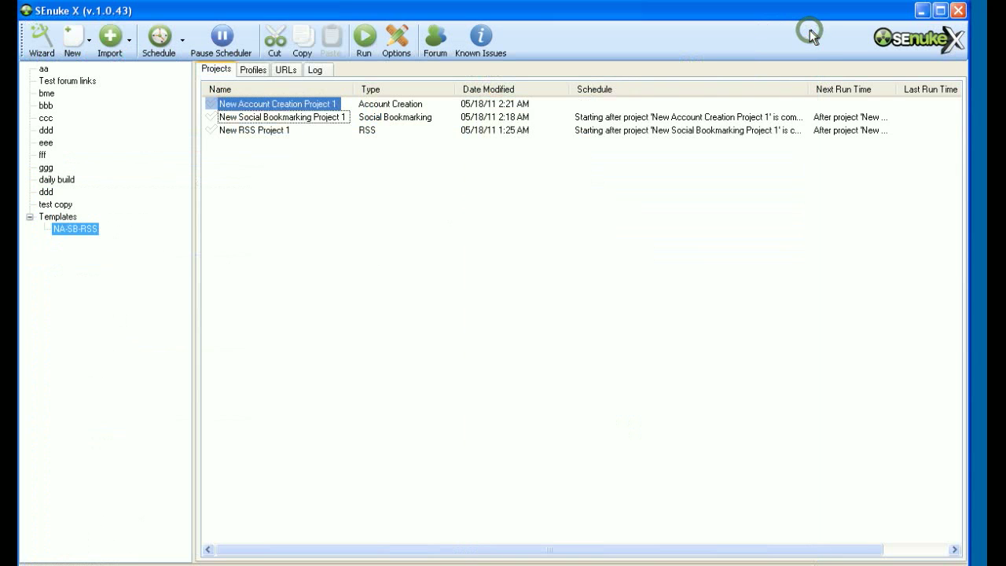
Examine the template's social bookmarking and RSS projects, including their URL lists, submission fields and selected sites.
double_click(276, 117)
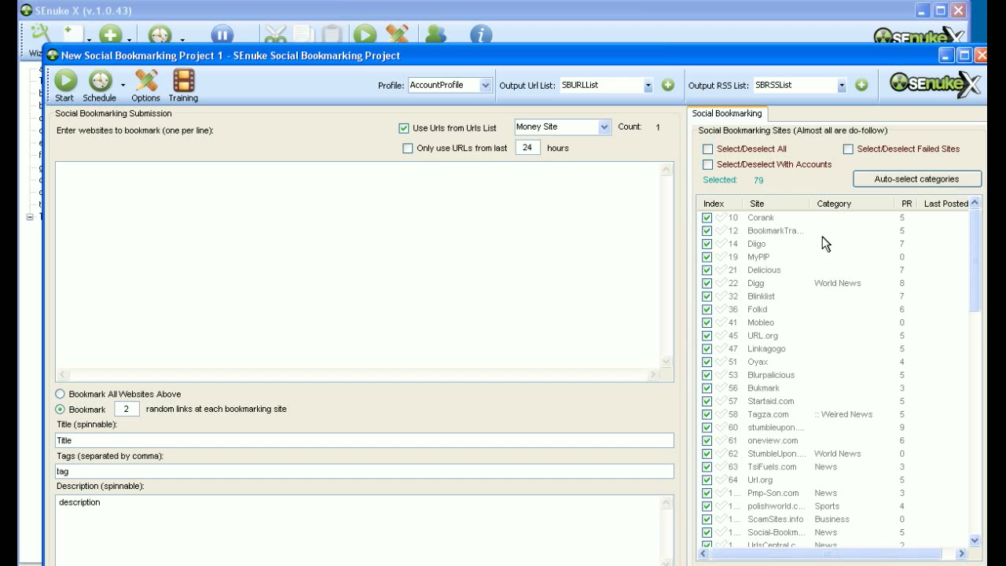
left_click_drag(977, 308, 959, 184)
left_click(980, 55)
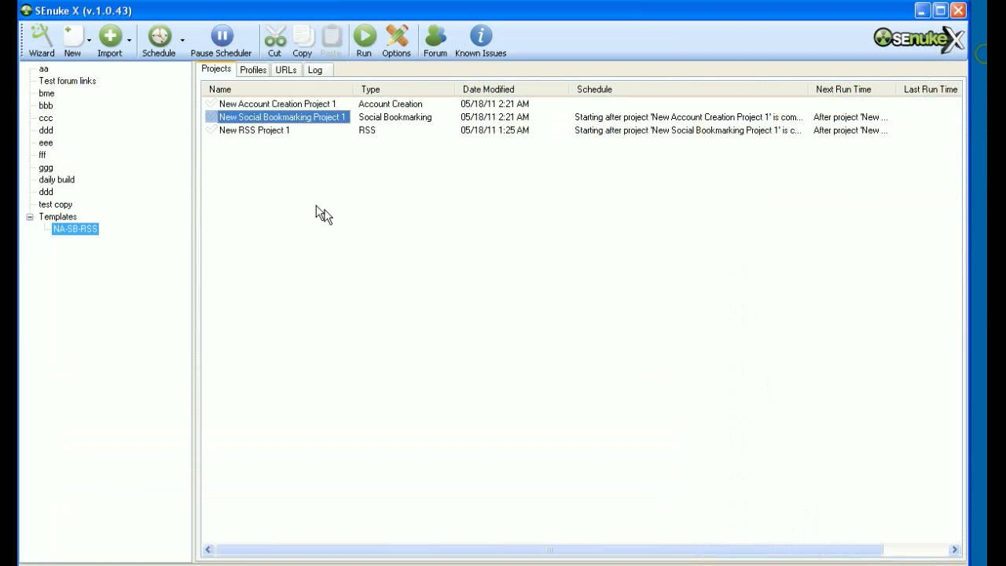
double_click(282, 131)
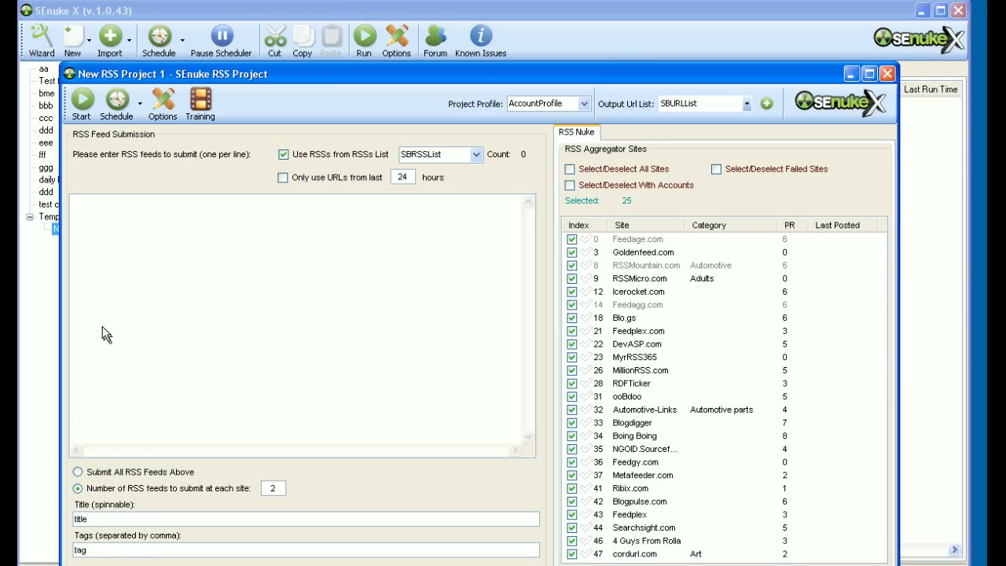
left_click(888, 74)
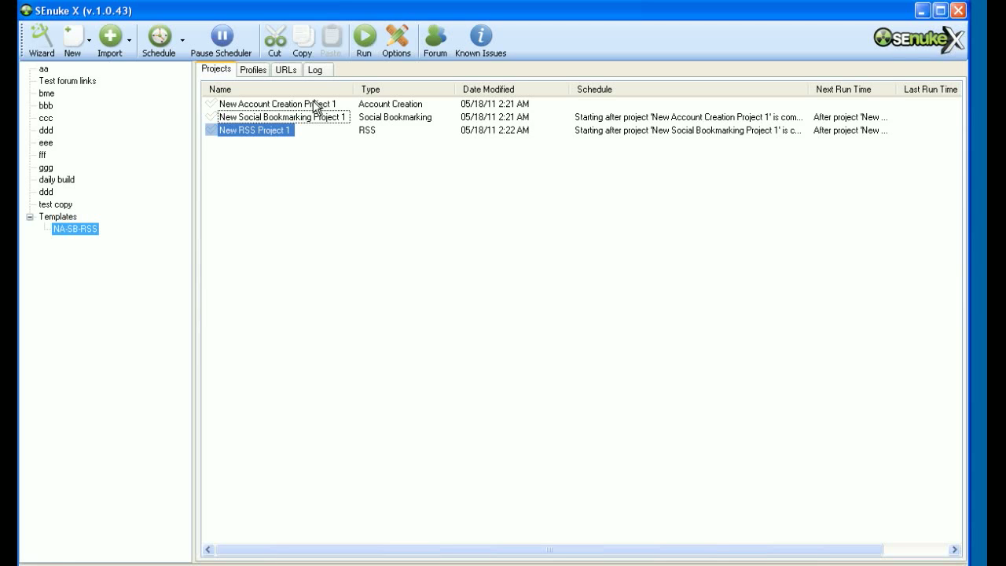
Duplicate the NA-SB-RSS campaign with all its projects as a root campaign named Blue Widgets.
right_click(86, 236)
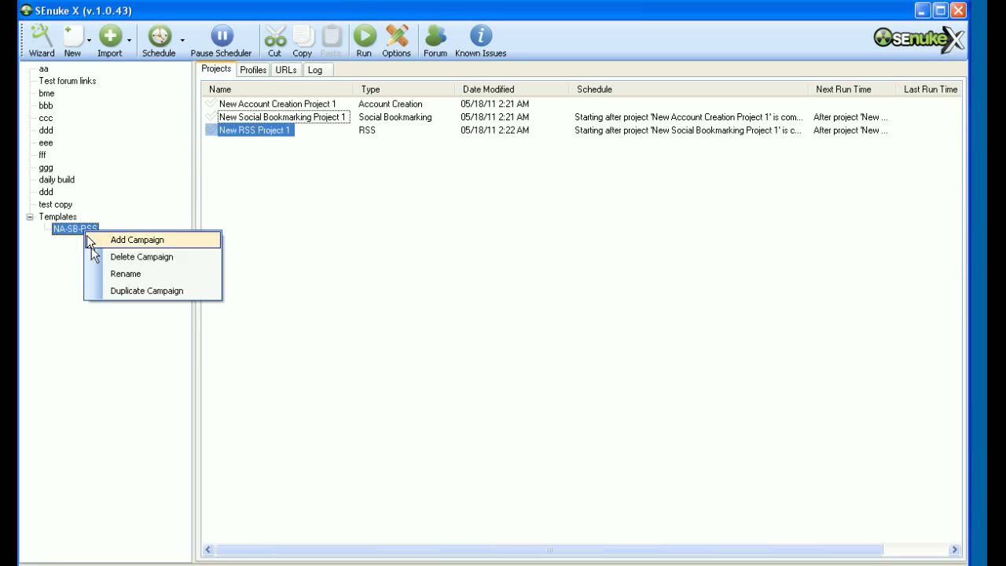
left_click(106, 290)
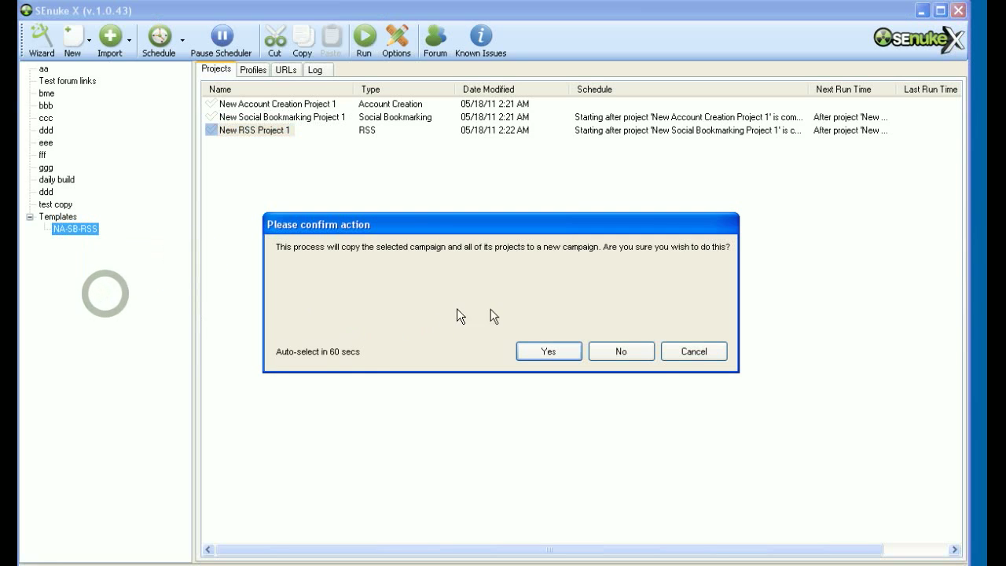
left_click(549, 352)
left_click(114, 182)
left_click(160, 186)
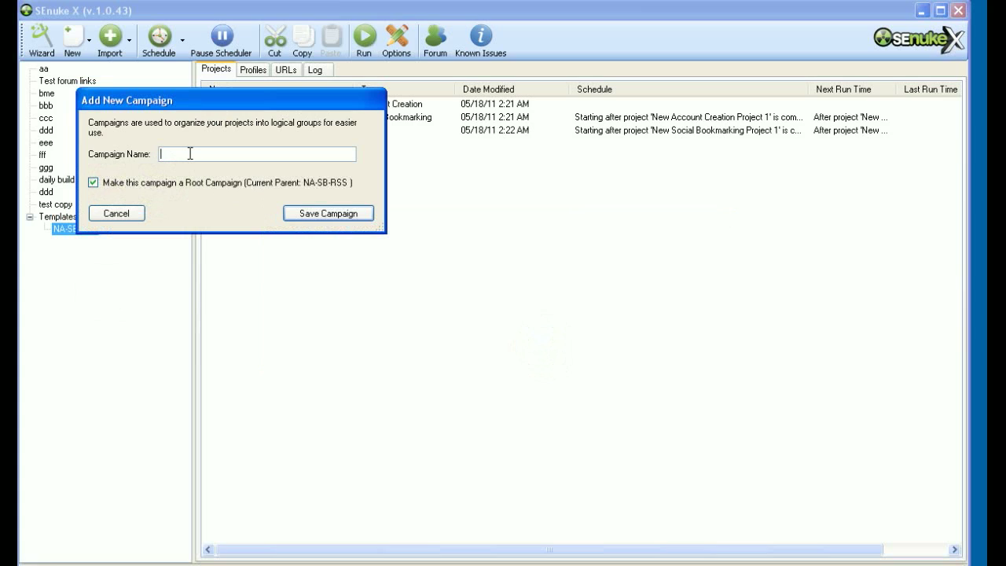
left_click(188, 155)
type("Blue Widgets")
left_click(188, 155)
left_click(288, 213)
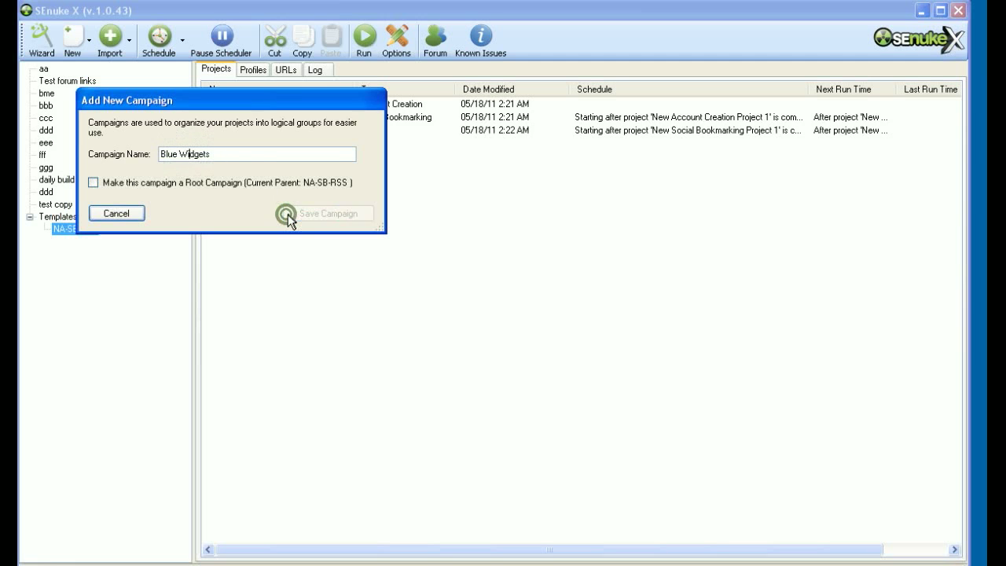
Look through the Blue Widgets campaign's projects and log, comparing it with the NA-SB-RSS template.
left_click(61, 241)
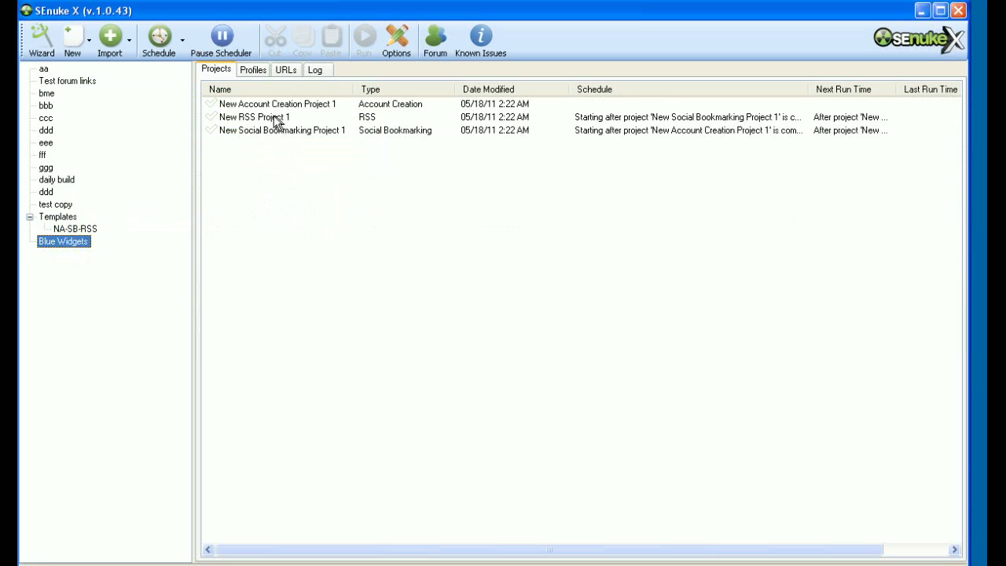
left_click(66, 229)
left_click(62, 241)
left_click(265, 71)
left_click(311, 72)
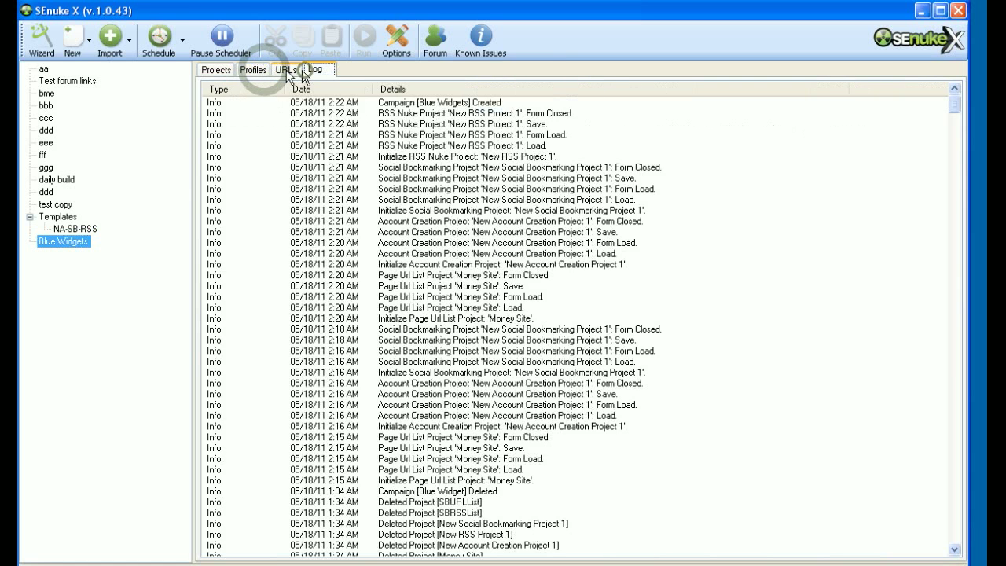
left_click(287, 74)
left_click(250, 103)
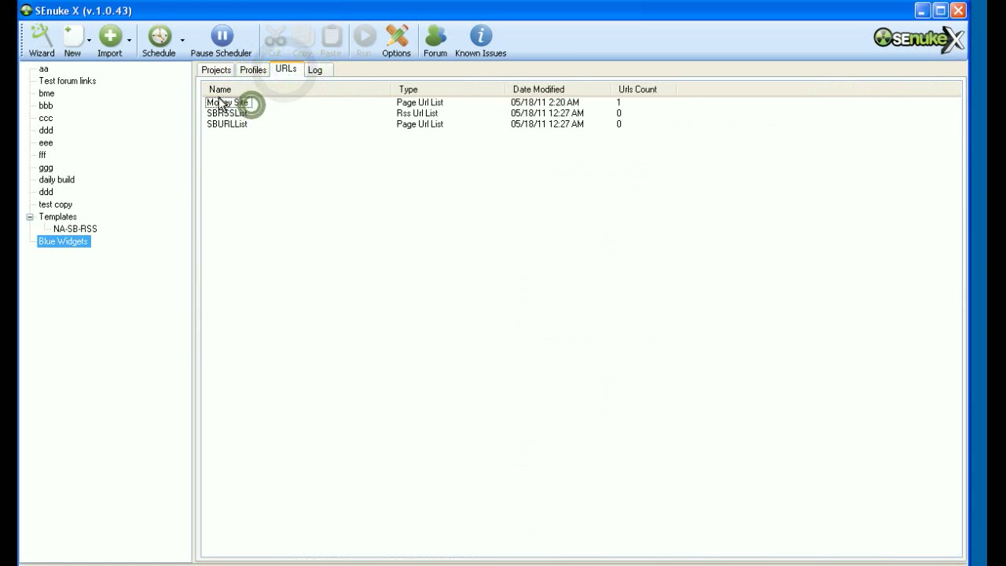
double_click(223, 103)
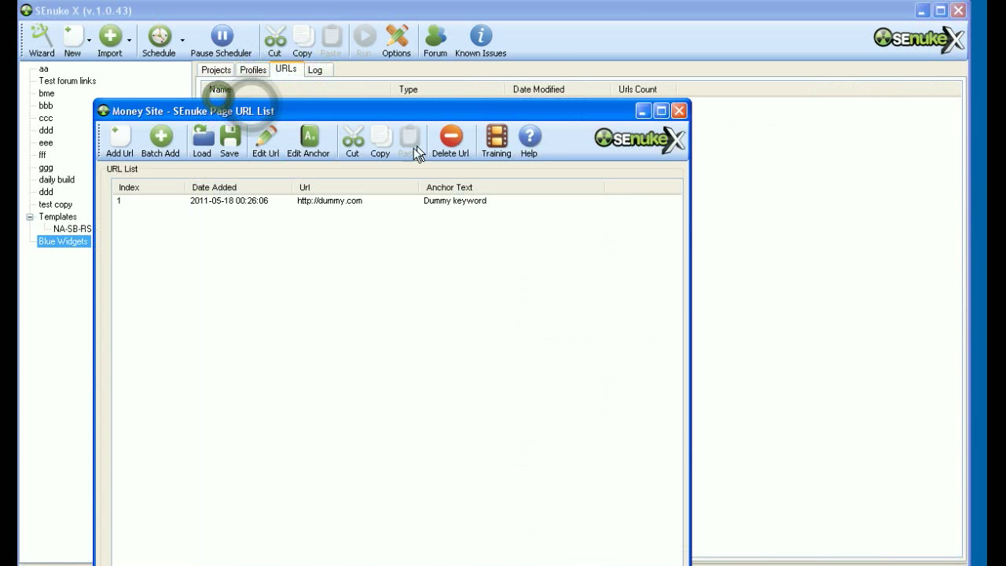
left_click(280, 149)
left_click(493, 337)
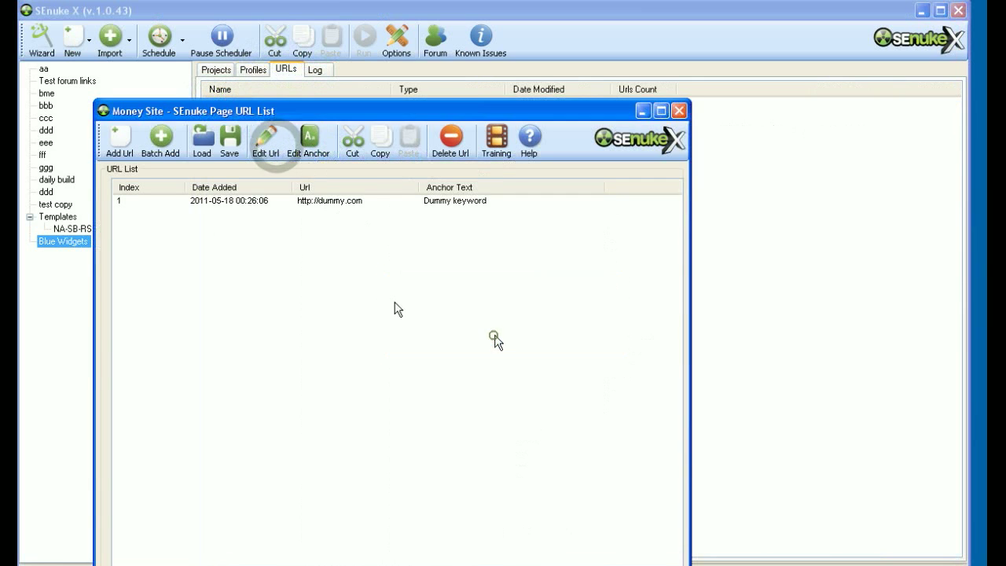
left_click(279, 206)
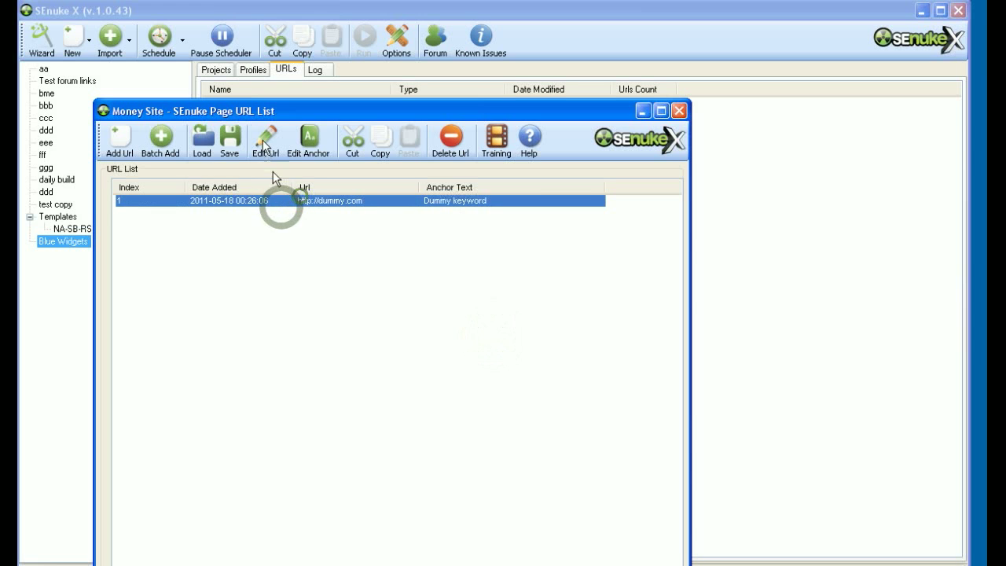
left_click(266, 142)
left_click(439, 333)
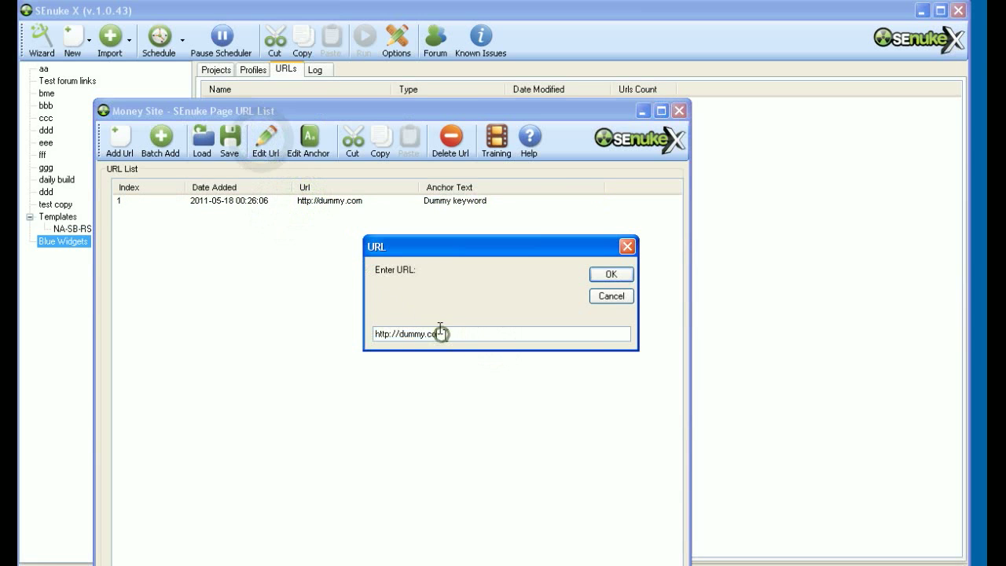
key("BackSpace")
key("BackSpace")
key("BackSpace")
key("BackSpace")
key("BackSpace")
key("BackSpace")
key("BackSpace")
type("bluewidge")
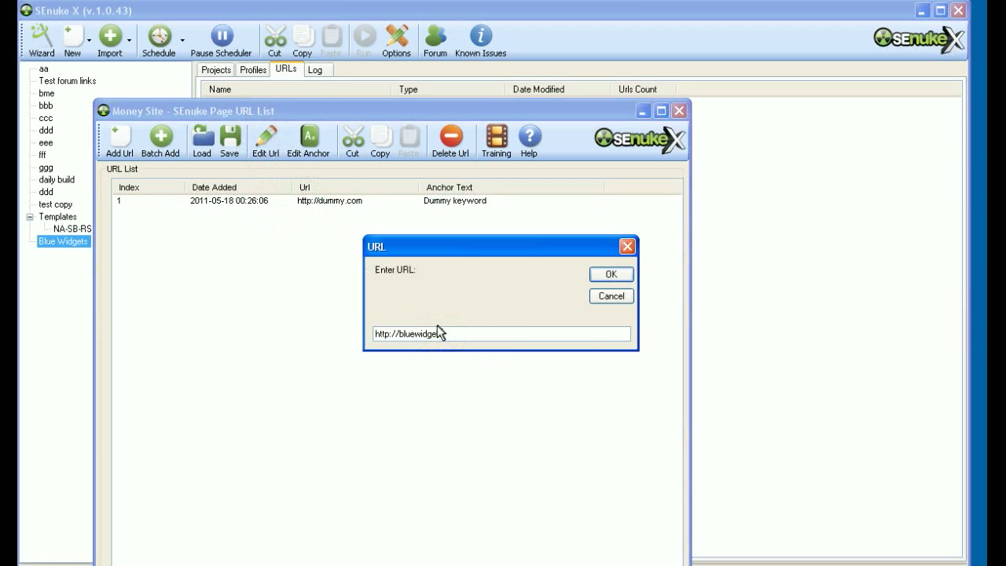
key("Return")
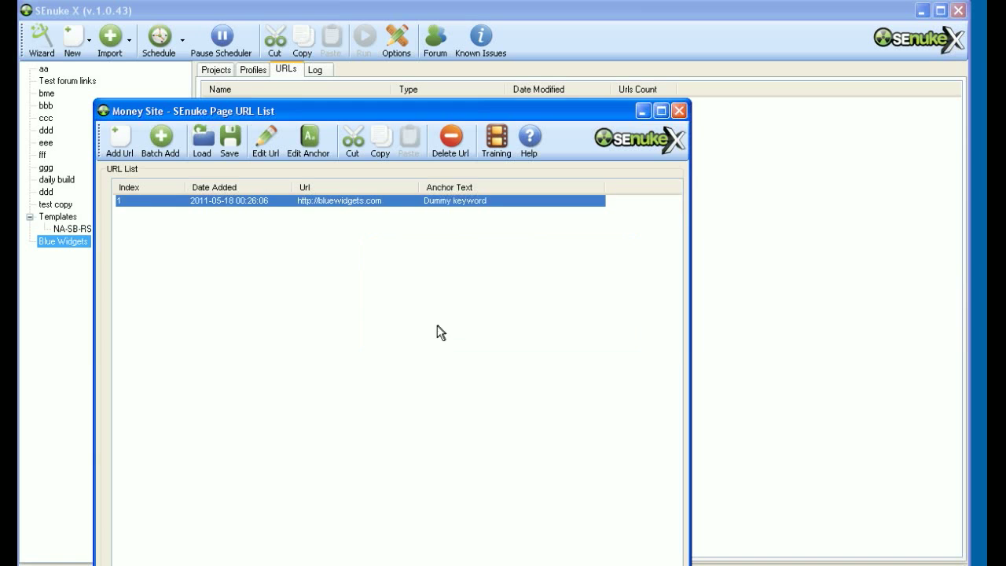
Set the anchor text of the Money Site URL to "blue widget" and close the list.
left_click(313, 149)
type("blu")
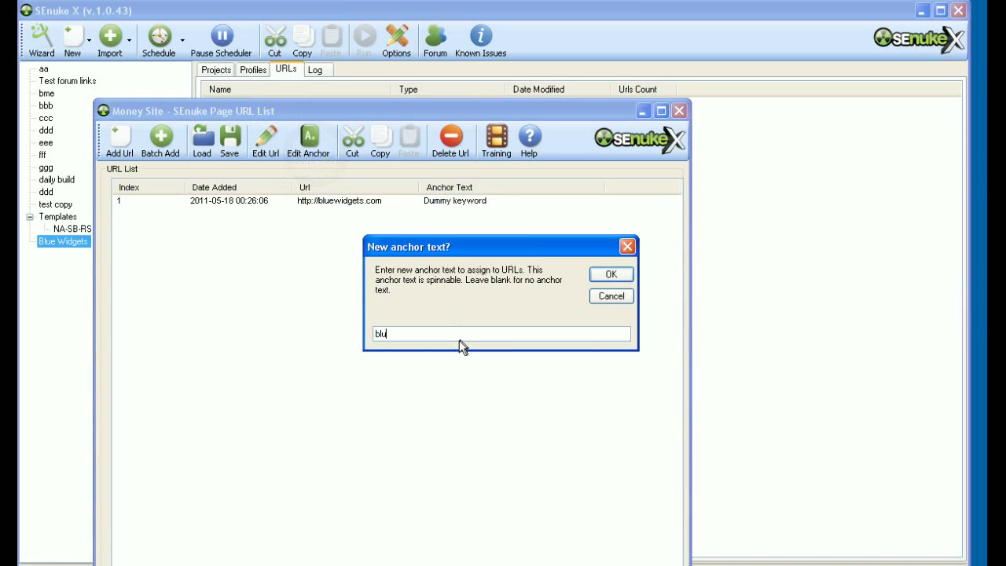
type("e widgets")
left_click(602, 275)
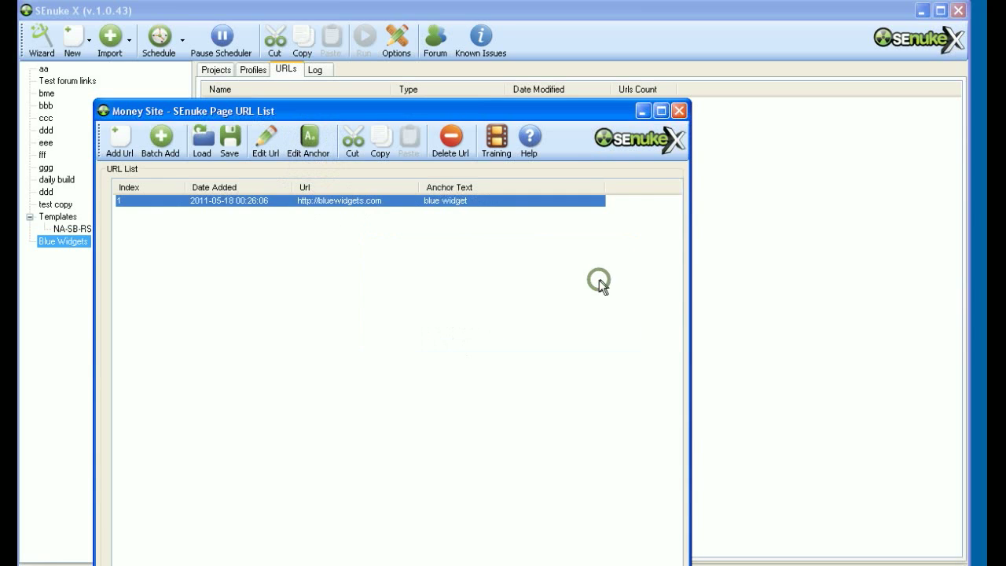
left_click(678, 109)
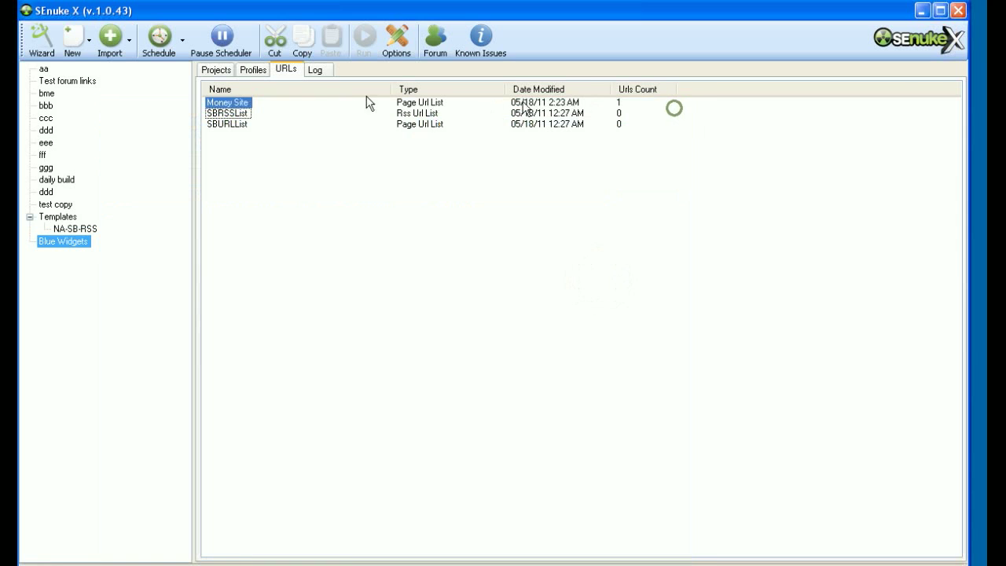
Generate a random account profile in the Blue Widgets account creation project, check its selected sites and close it.
left_click(216, 69)
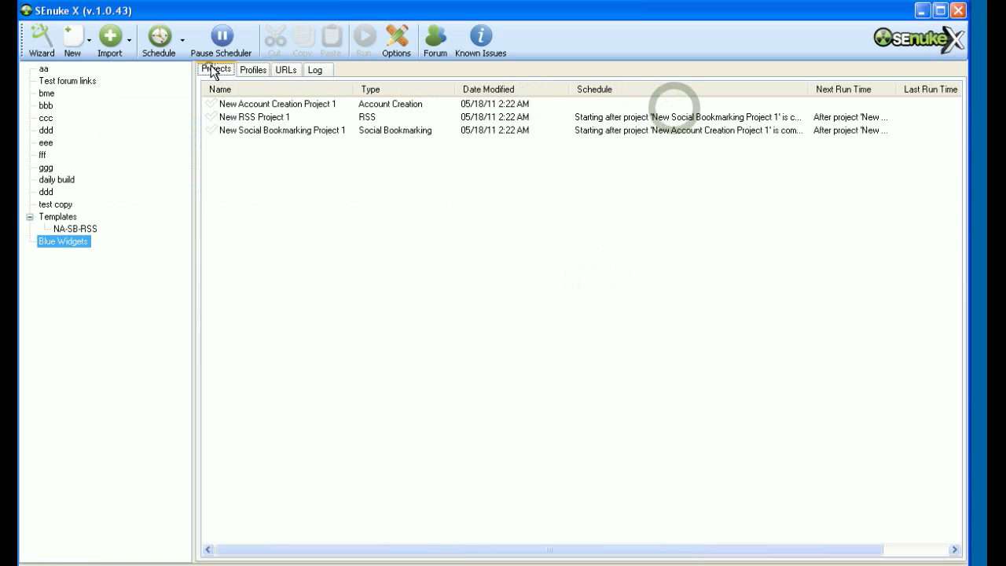
double_click(261, 109)
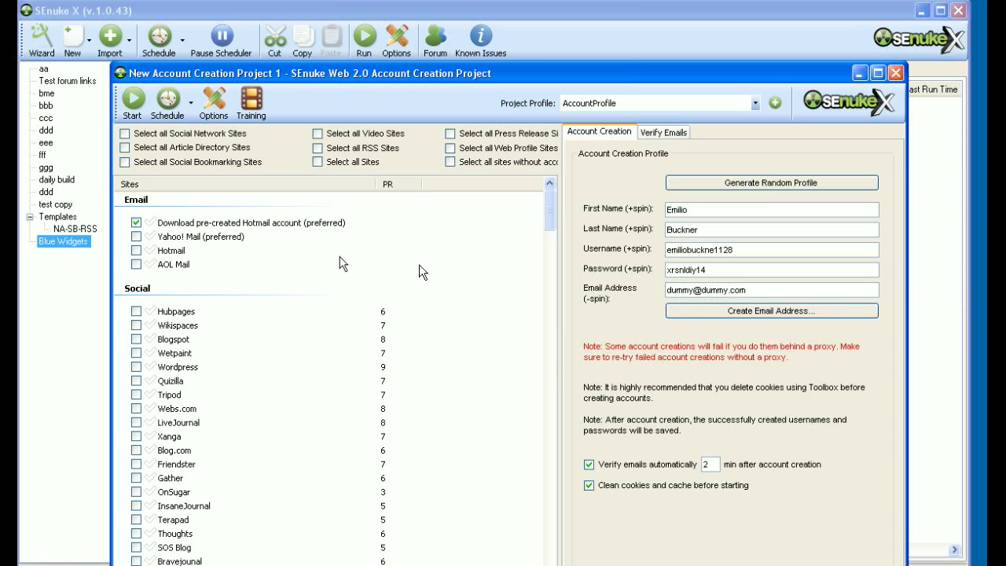
left_click(766, 184)
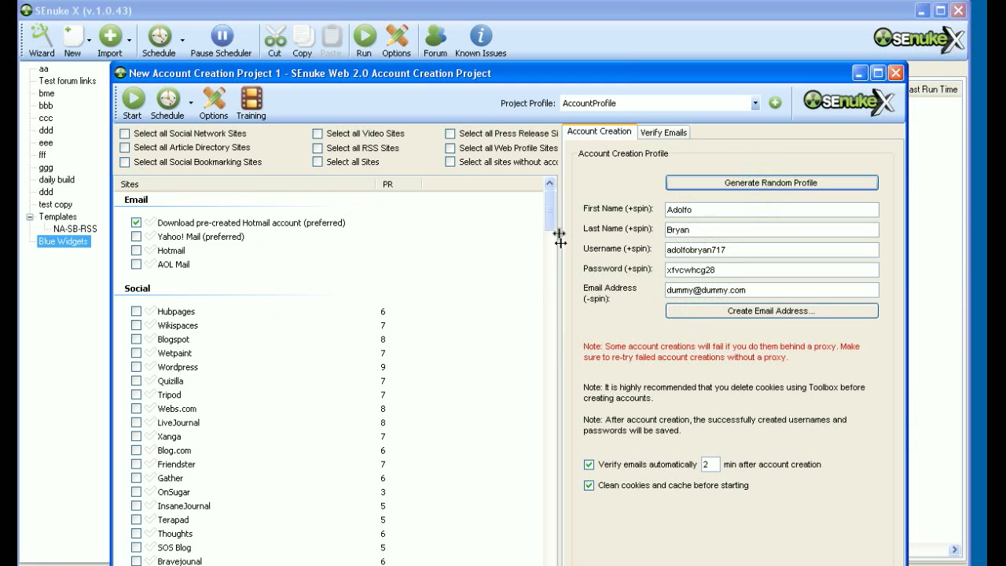
left_click_drag(551, 202, 569, 416)
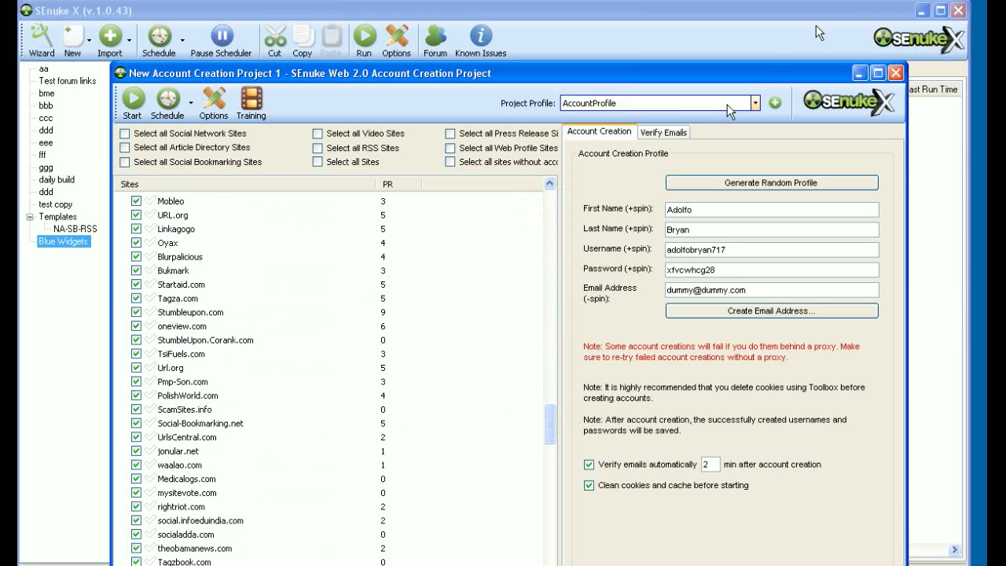
left_click(896, 72)
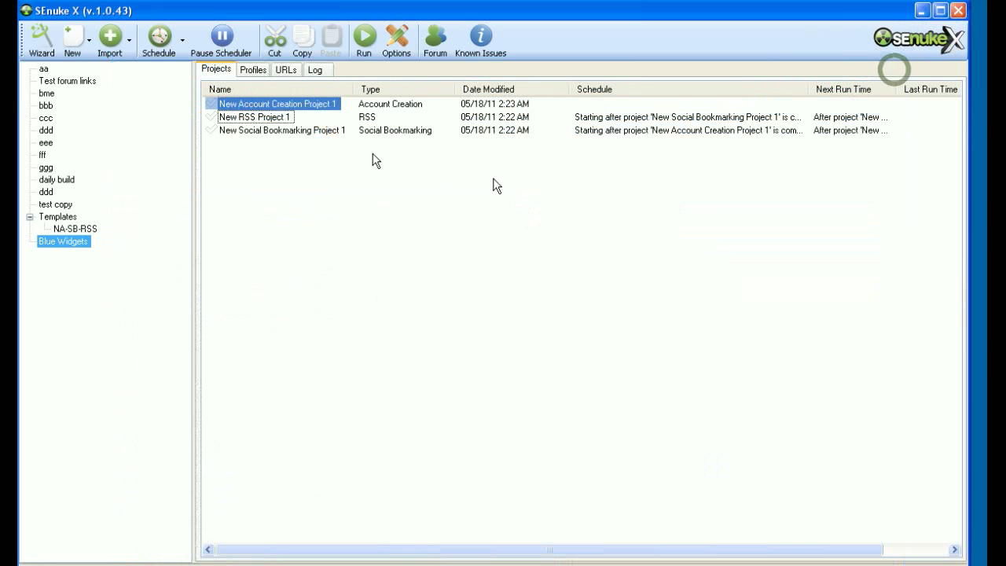
Set the social bookmarking project's title to "Blue widget guide" and its tags to "blue widget, blue widgets today,widget".
double_click(262, 130)
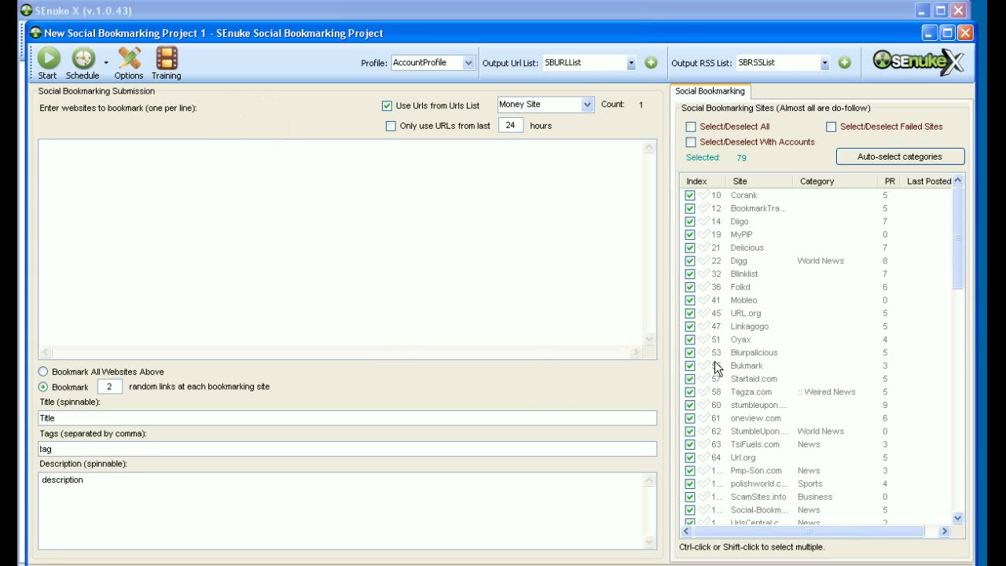
double_click(67, 418)
type("Blue widget guide")
key("Tab")
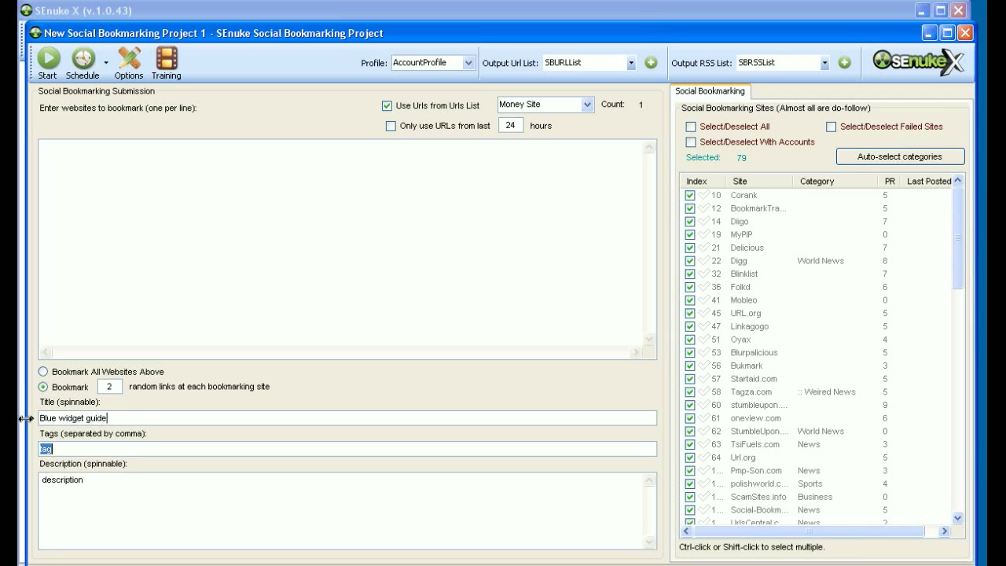
type("b")
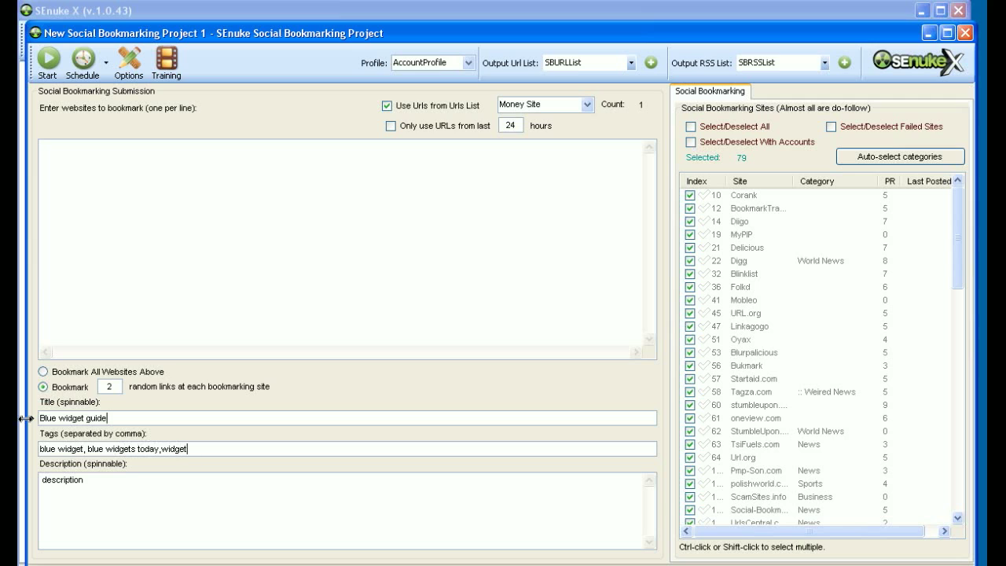
Set the social bookmarking project's description to "Blue widget guide of the world", check the Digg site's category and close the project.
left_click_drag(83, 481, 31, 477)
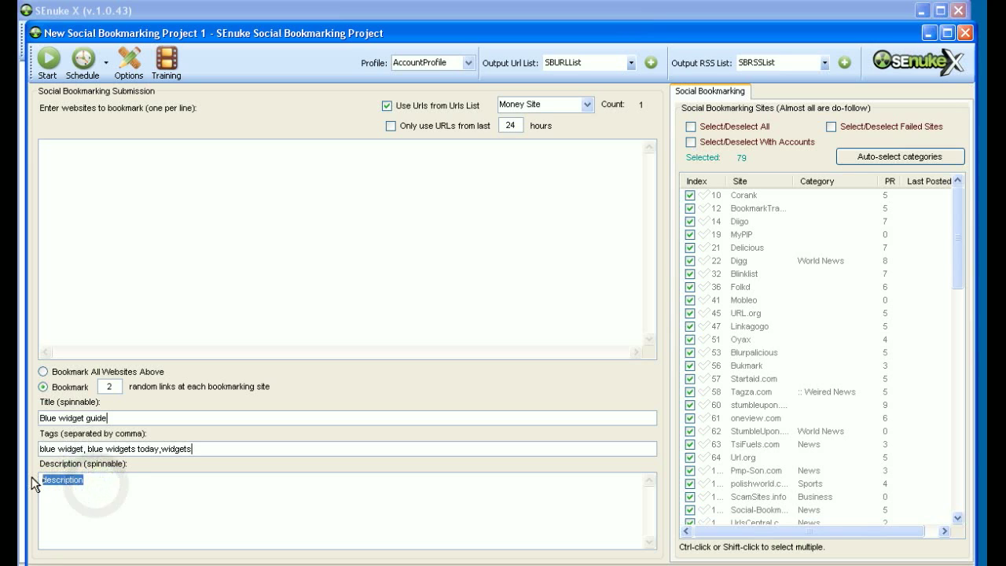
type("Blue wigh")
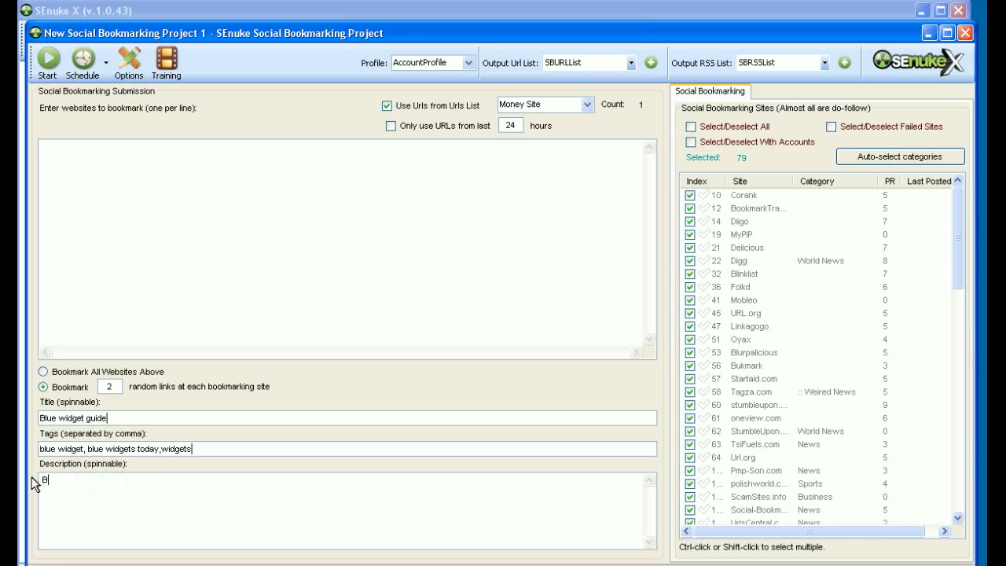
key("BackSpace")
key("BackSpace")
type("dget guide of the world")
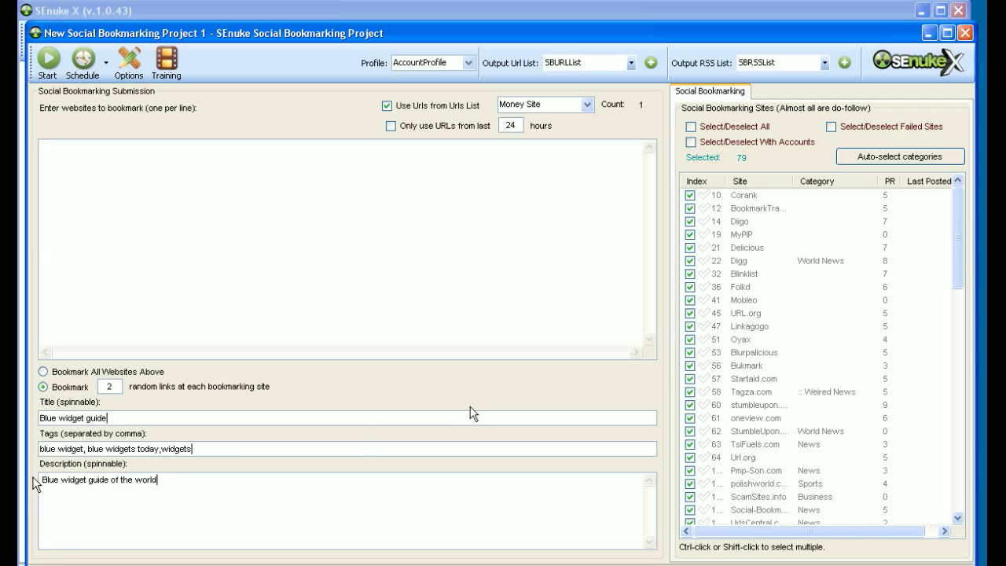
left_click(810, 261)
left_click(807, 262)
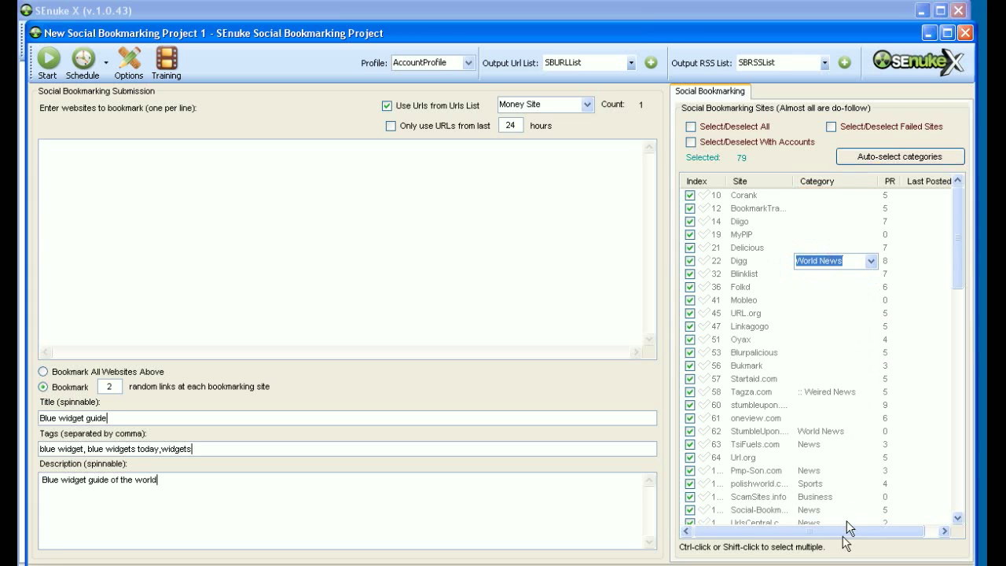
left_click(511, 165)
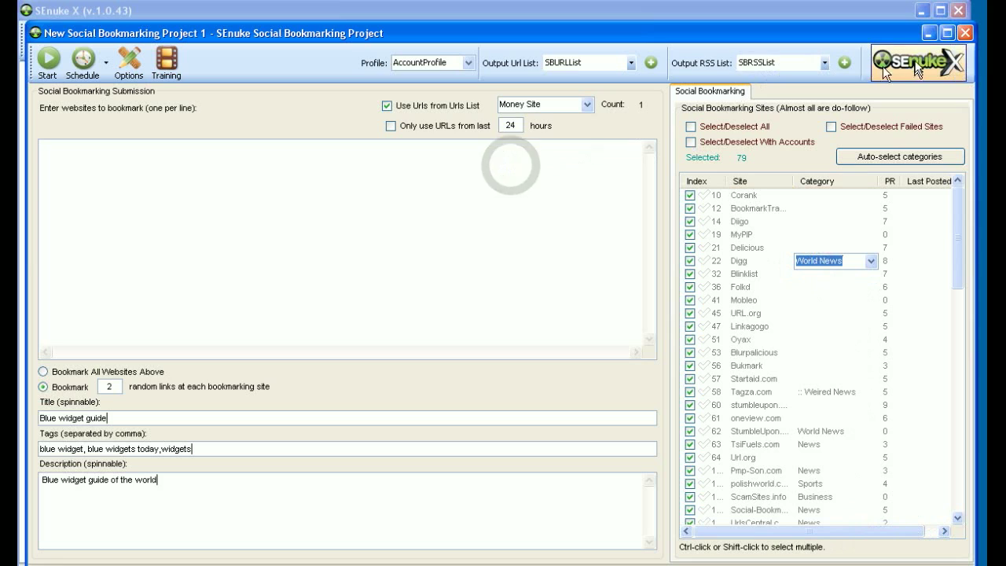
left_click(965, 33)
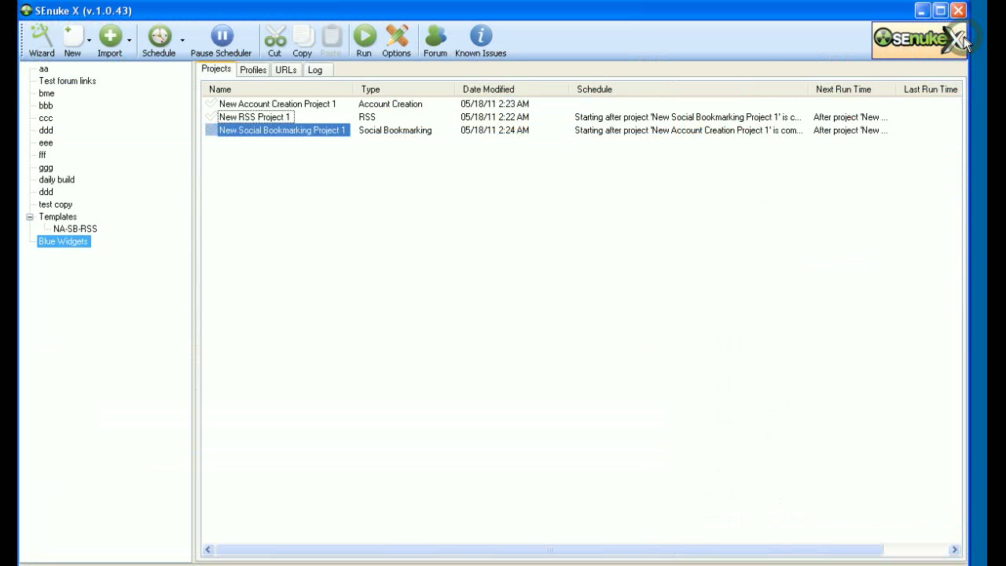
Open the Blue Widgets campaign's RSS project and set its title to "Blue Widget Guide".
left_click(231, 119)
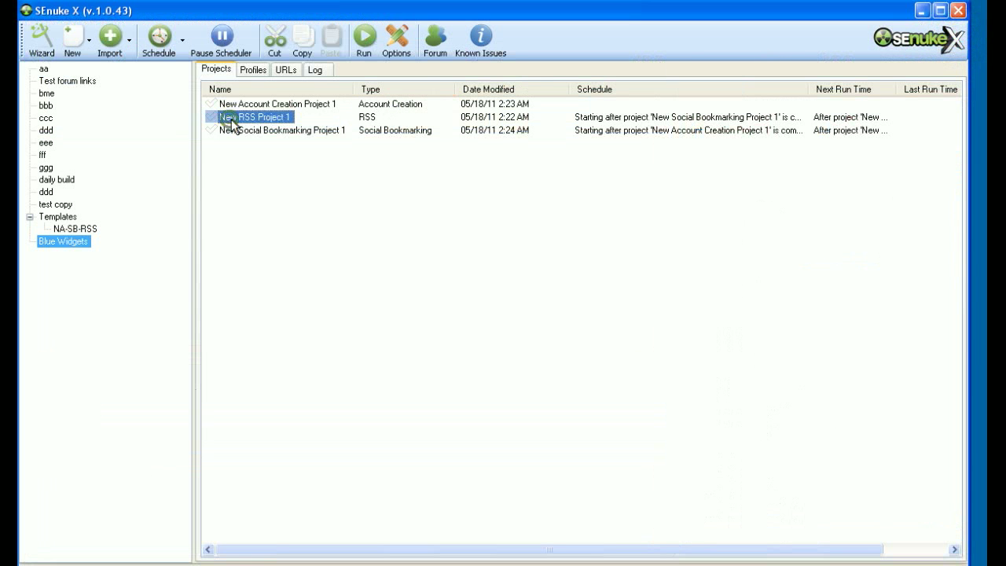
double_click(232, 119)
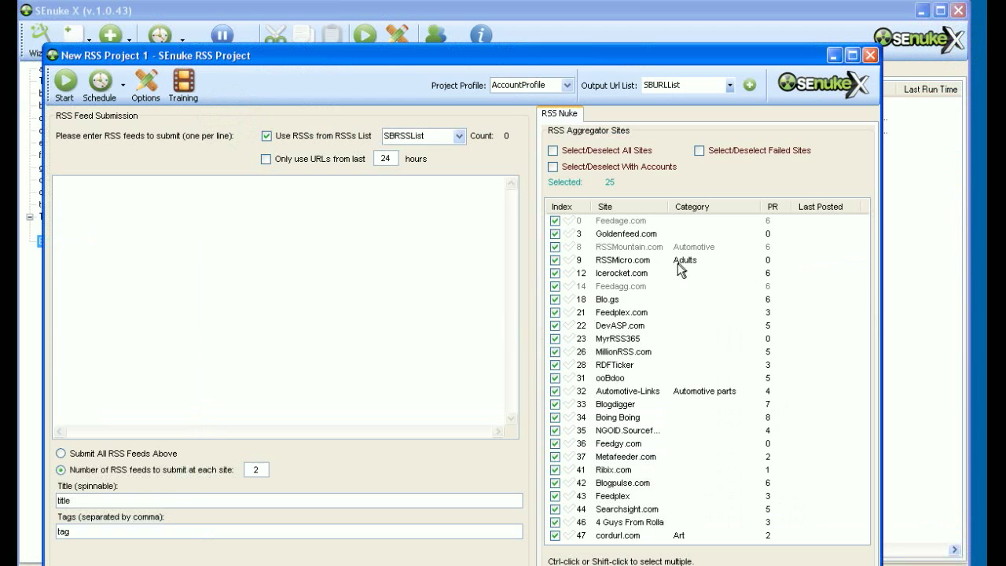
double_click(74, 500)
left_click(94, 501)
key("BackSpace")
key("BackSpace")
key("BackSpace")
key("BackSpace")
key("BackSpace")
type("W")
type("lue Widget Guide")
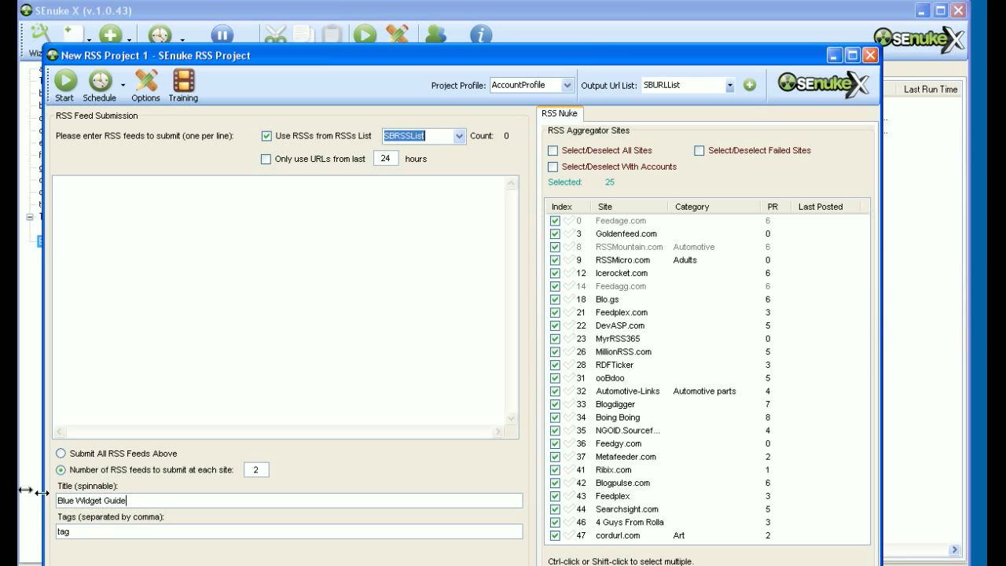
Set the RSS project's tags to "blue widget, widgets guide,guide" and close the project.
left_click(75, 532)
key("BackSpace")
key("BackSpace")
key("BackSpace")
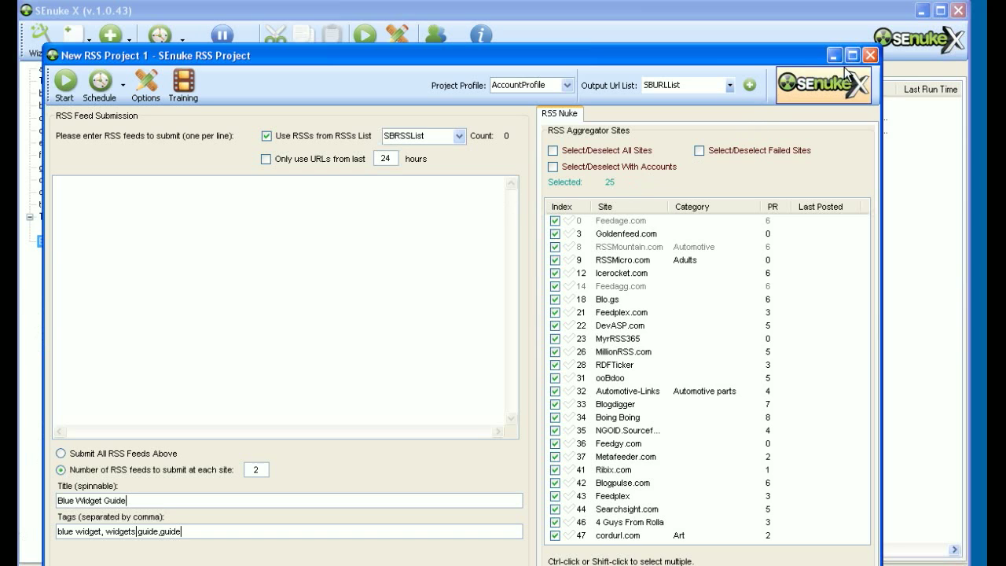
left_click(870, 55)
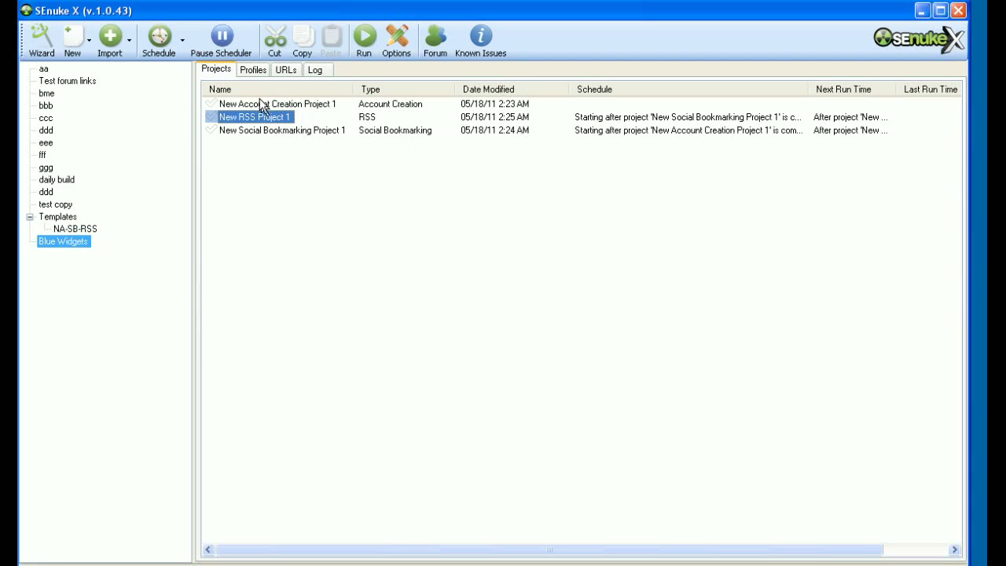
left_click(160, 49)
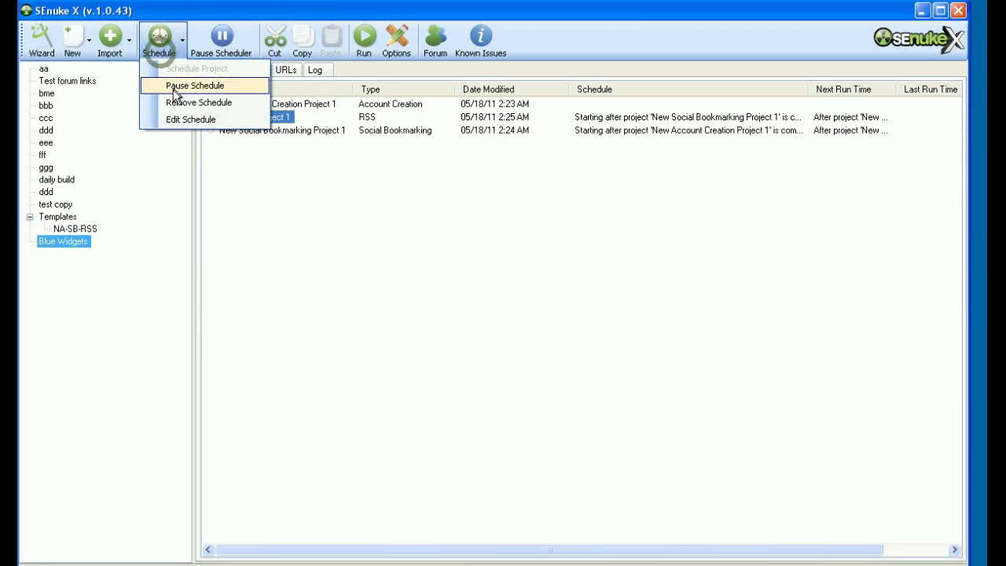
left_click(183, 122)
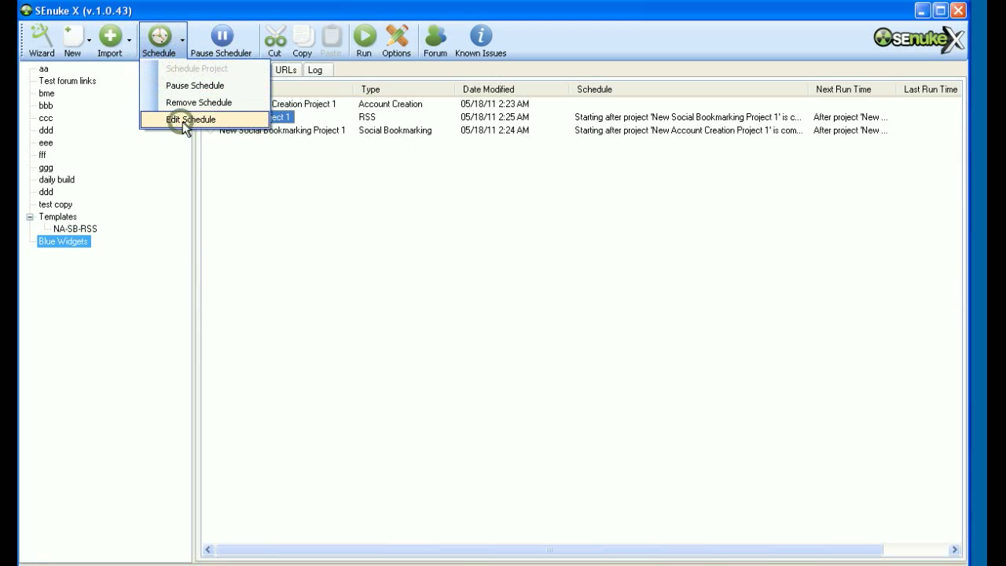
left_click(301, 197)
left_click(234, 103)
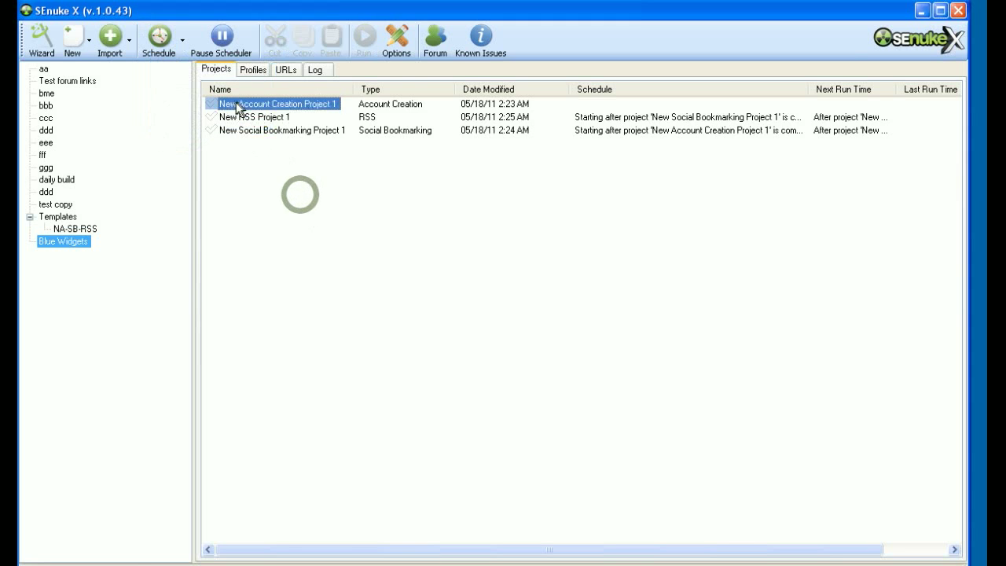
double_click(236, 105)
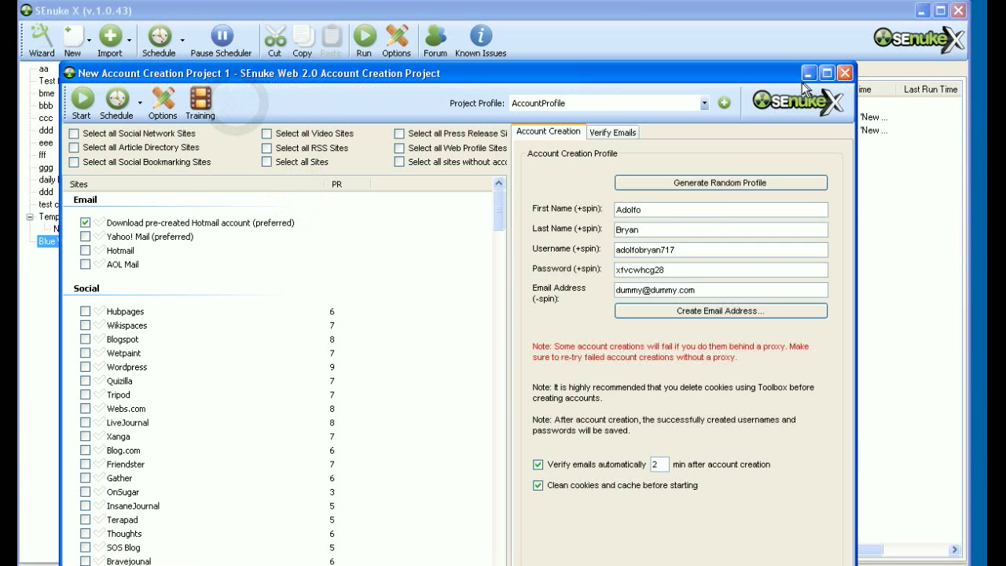
left_click(845, 76)
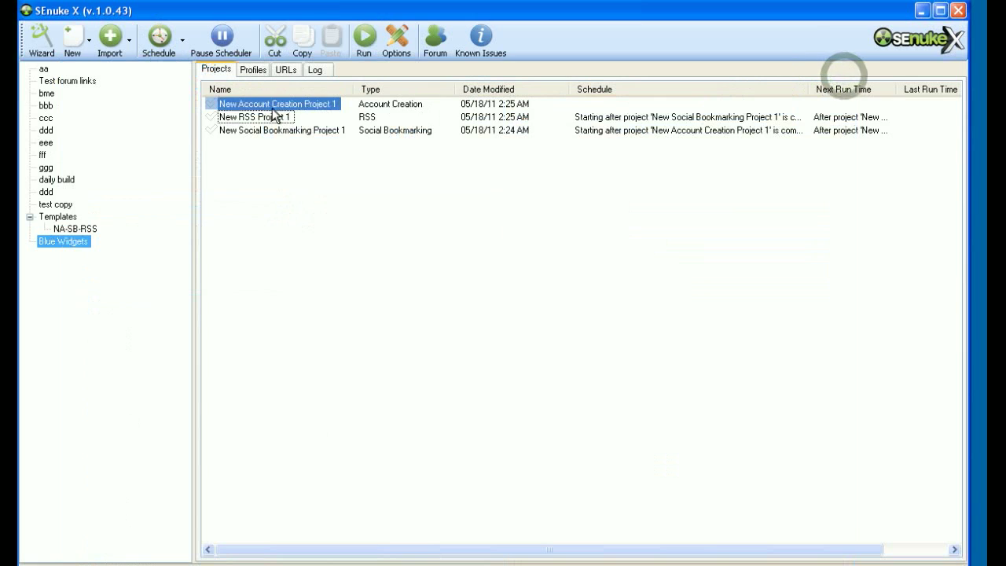
Schedule the Blue Widgets account creation project to start on 05/22/11, save the schedule and close the project.
left_click(162, 51)
left_click(179, 71)
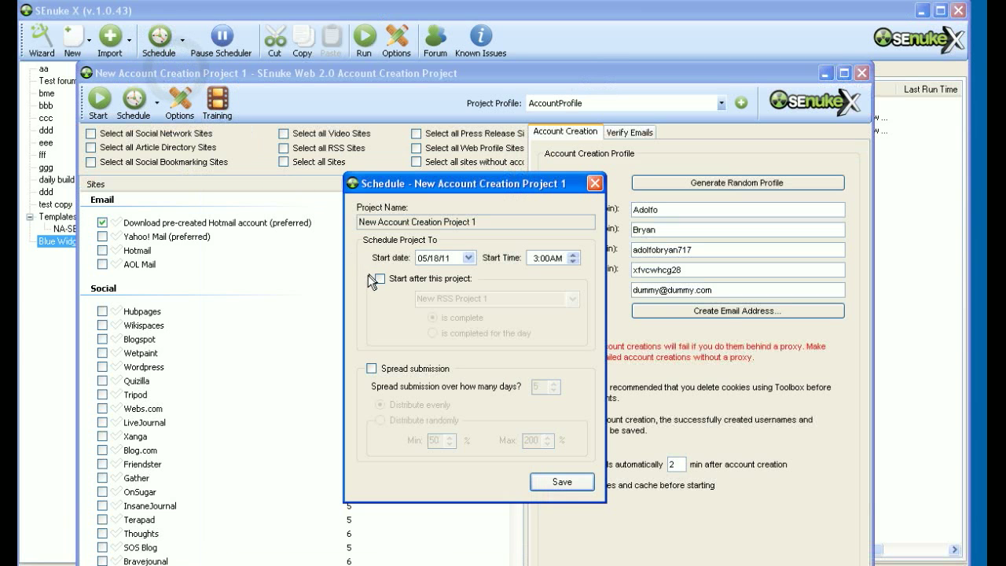
left_click(467, 258)
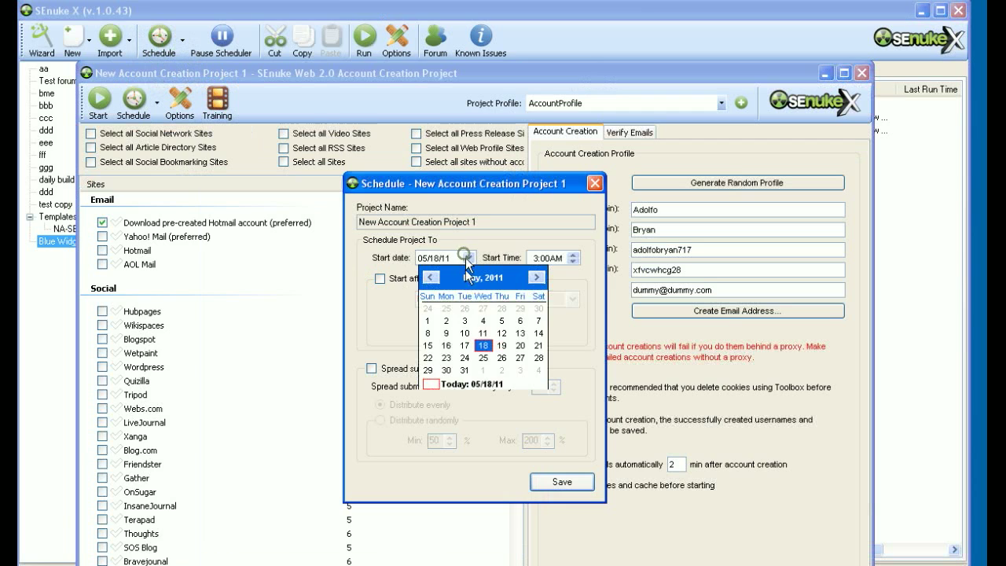
left_click(431, 360)
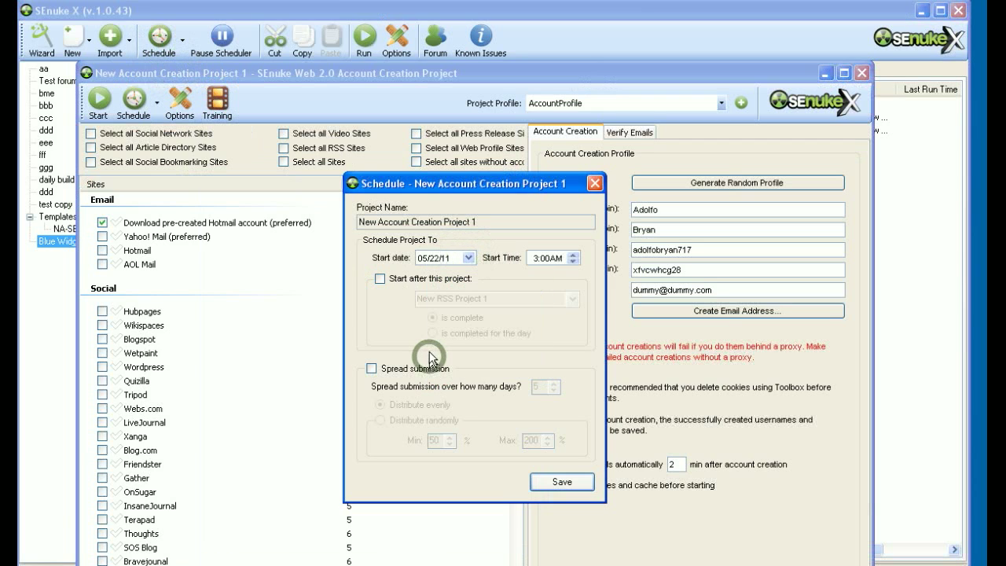
left_click(559, 482)
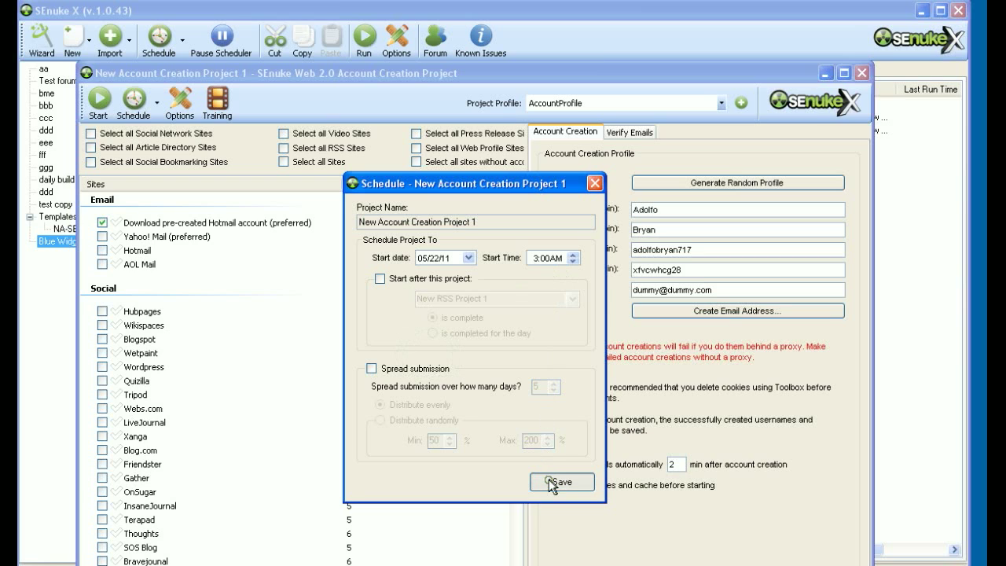
left_click(862, 73)
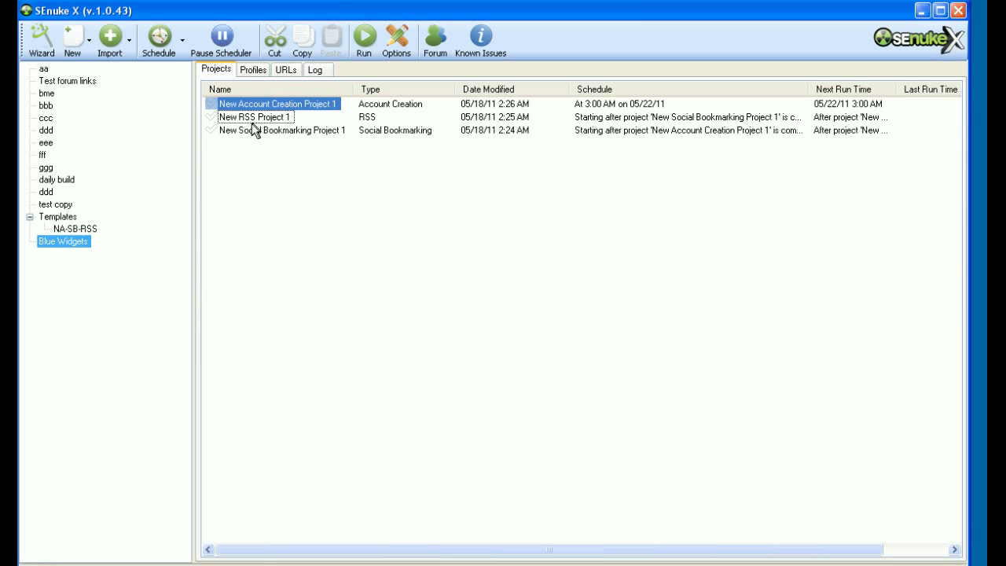
Duplicate the Blue Widgets campaign as "Blue Widgets Day 2", nested under Blue Widgets rather than as a root campaign.
right_click(67, 243)
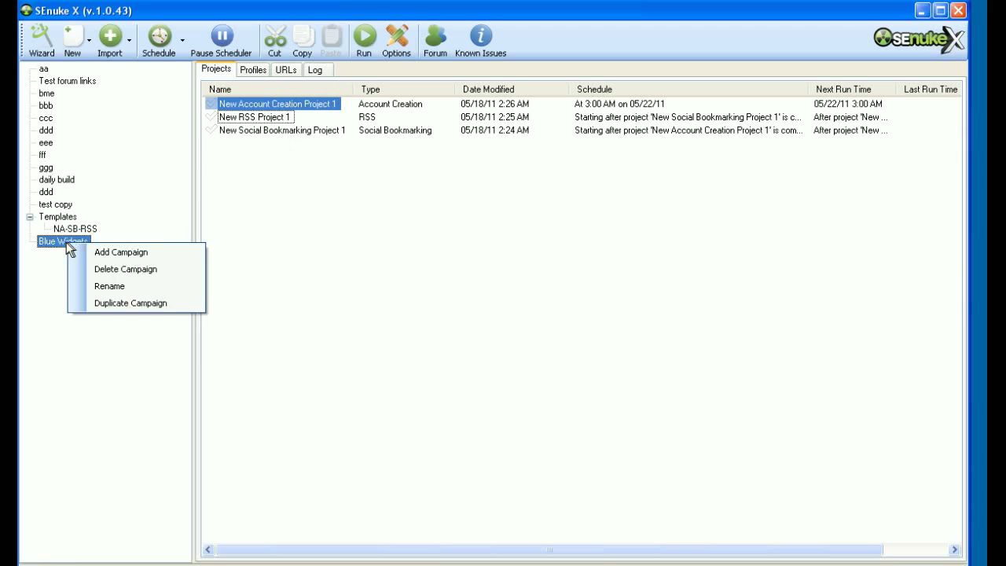
left_click(96, 303)
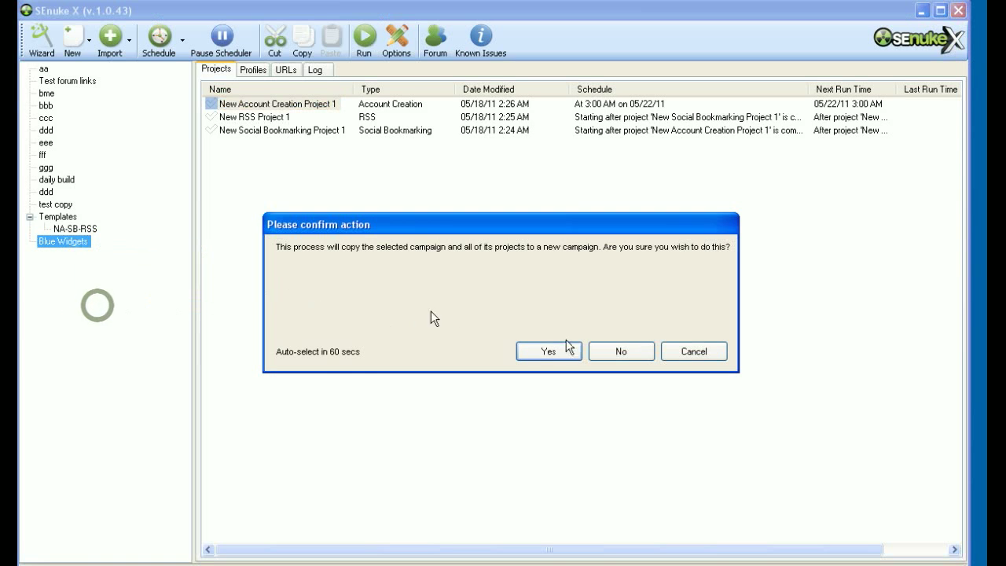
left_click(553, 351)
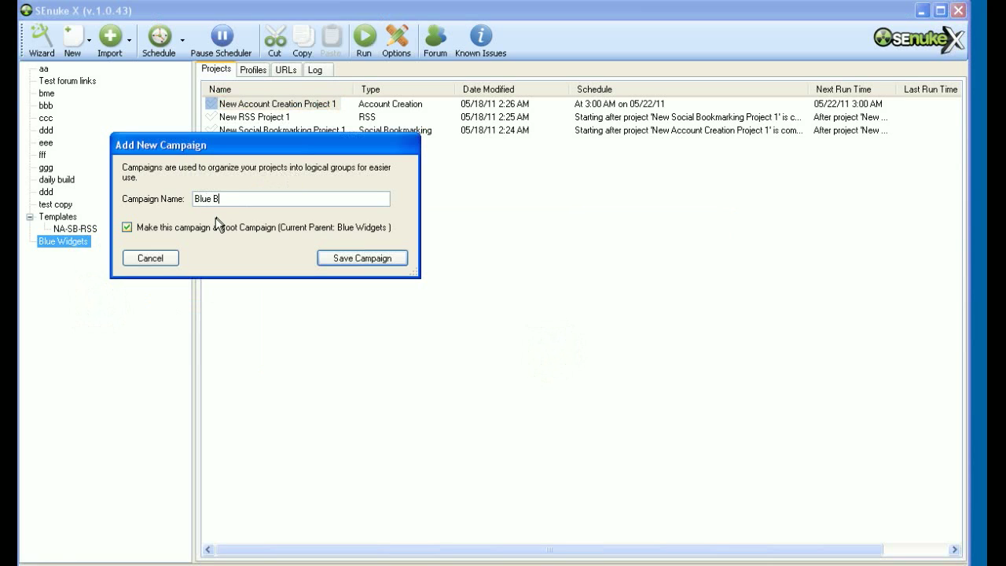
type("Blue Widgets Day 2")
left_click(353, 259)
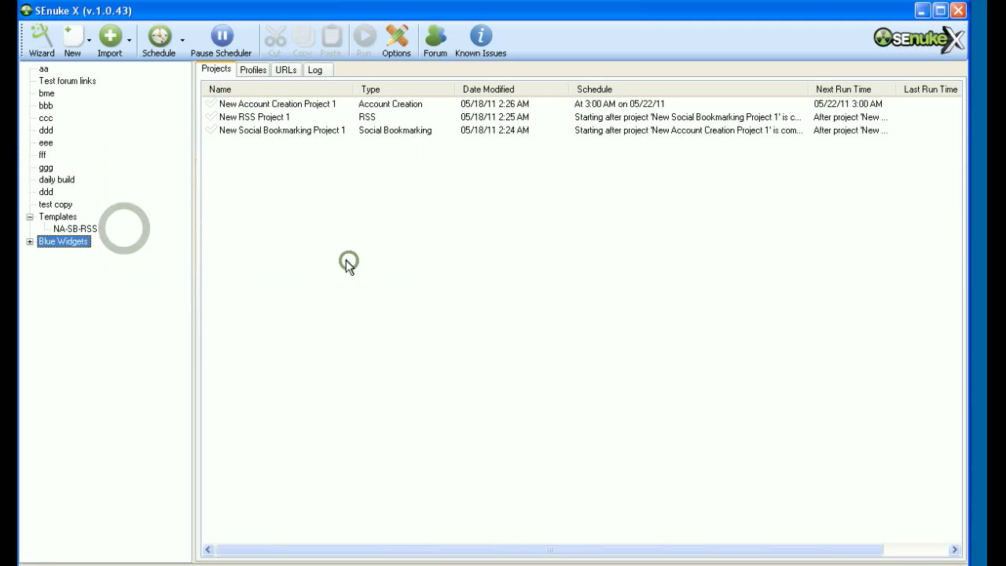
left_click(30, 242)
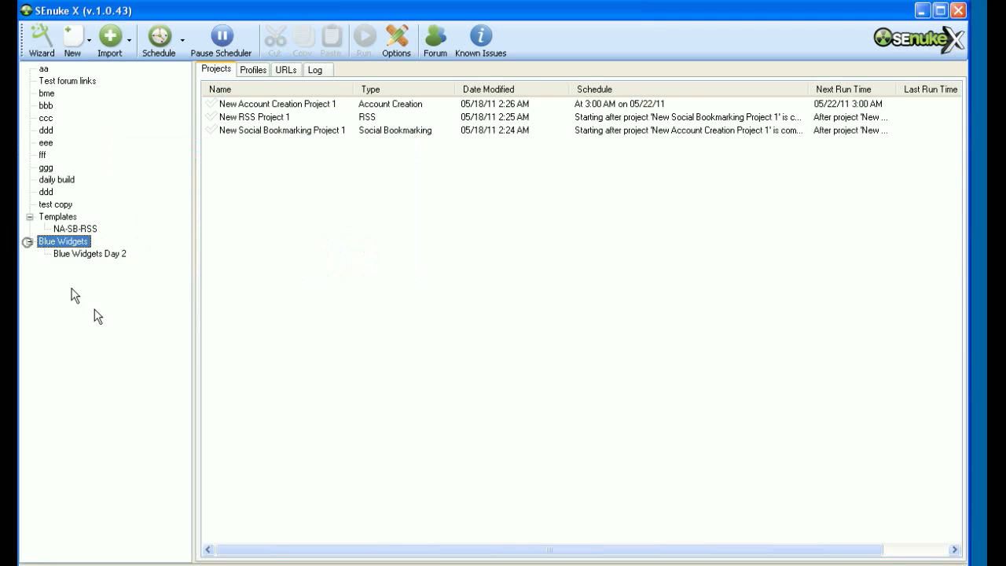
Generate a random account profile in the Blue Widgets Day 2 campaign's account creation project and close it.
left_click(94, 254)
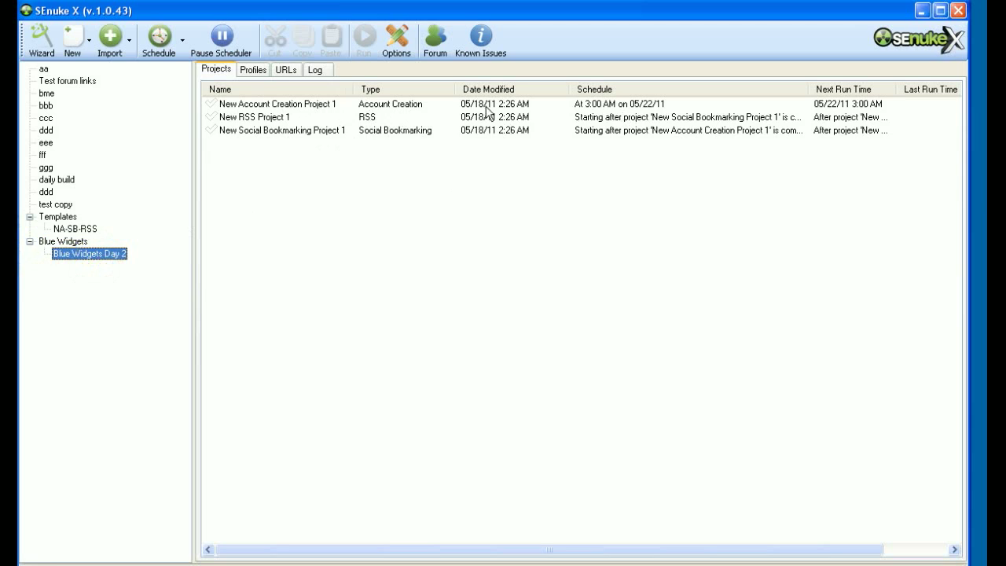
left_click(64, 240)
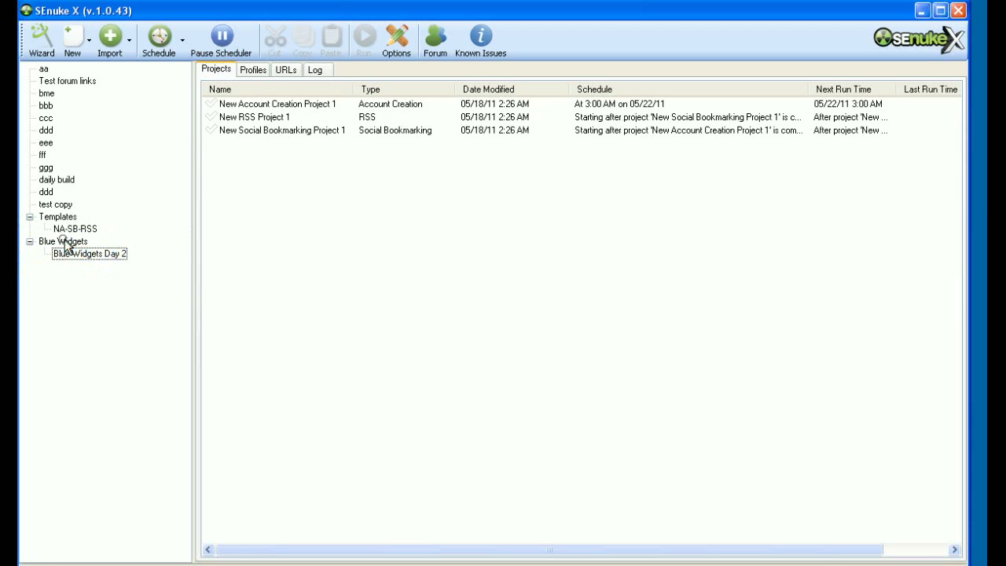
left_click(79, 255)
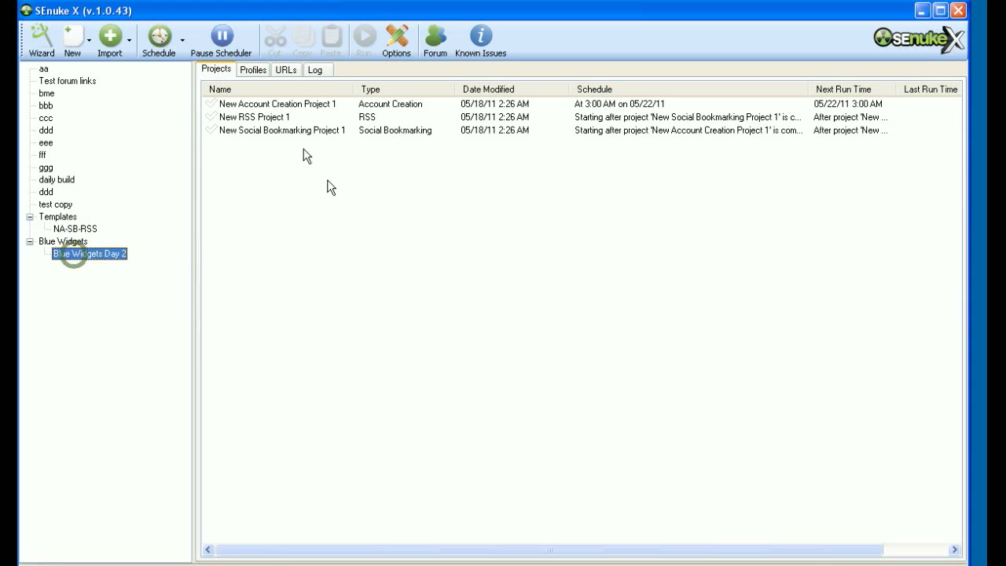
left_click(271, 104)
double_click(272, 105)
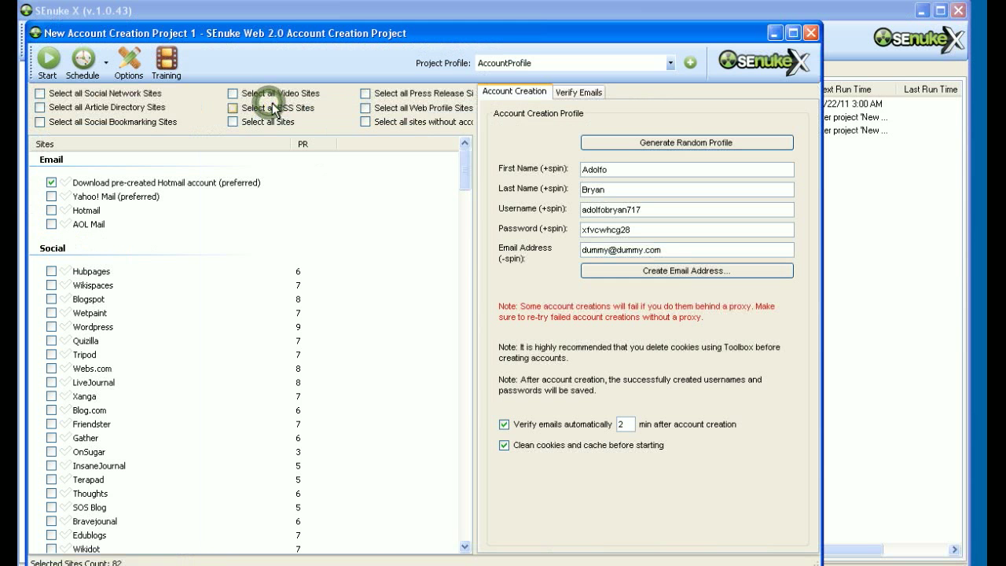
left_click(670, 147)
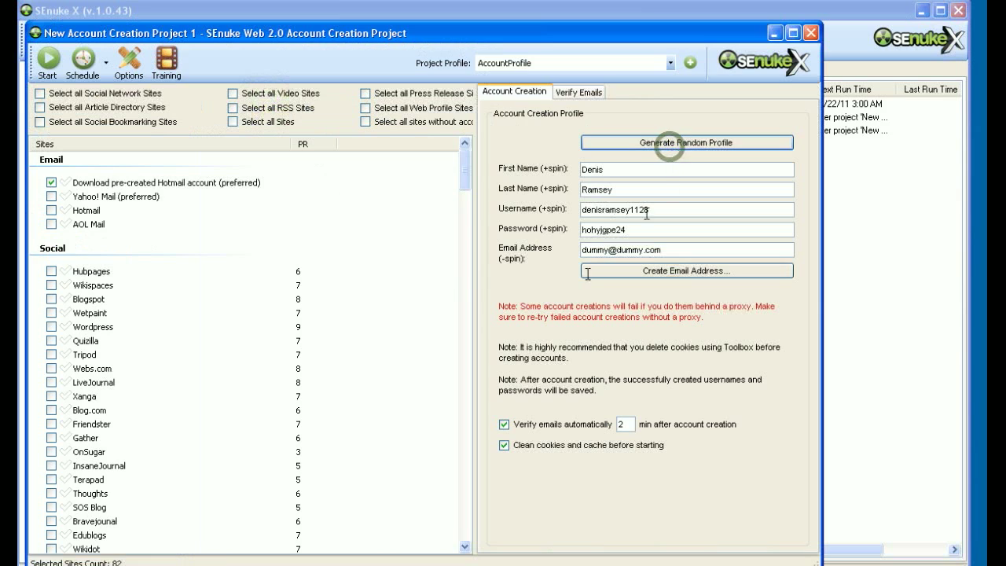
left_click(811, 35)
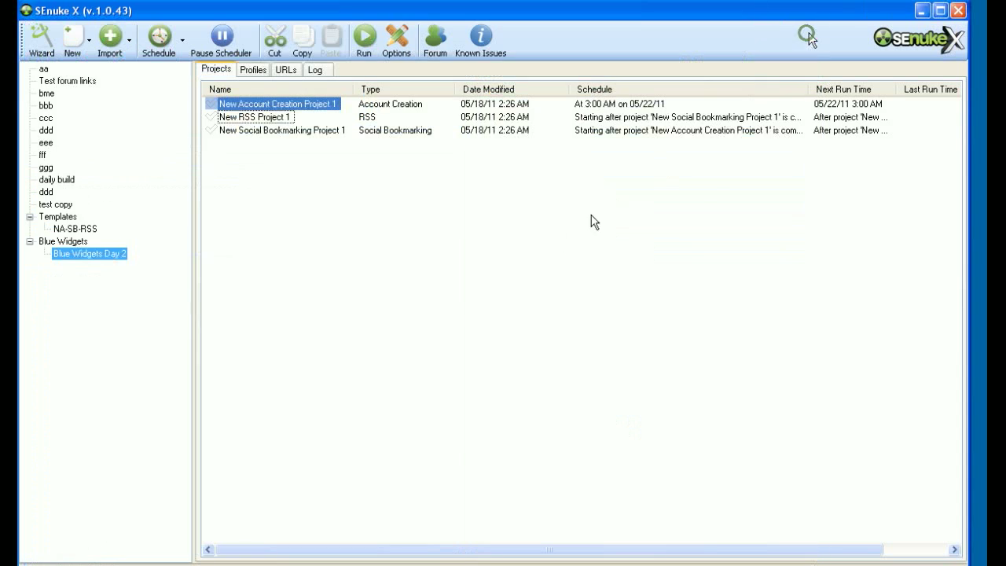
Review the RSS and social bookmarking projects' settings in Blue Widgets Day 2 and view the campaign's profiles.
left_click(274, 120)
double_click(272, 117)
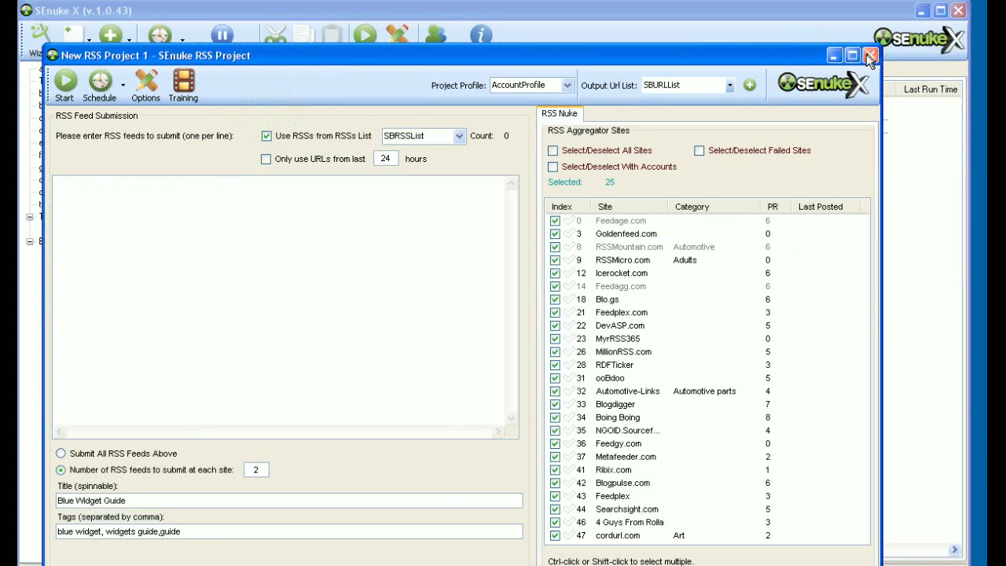
left_click(869, 55)
double_click(266, 130)
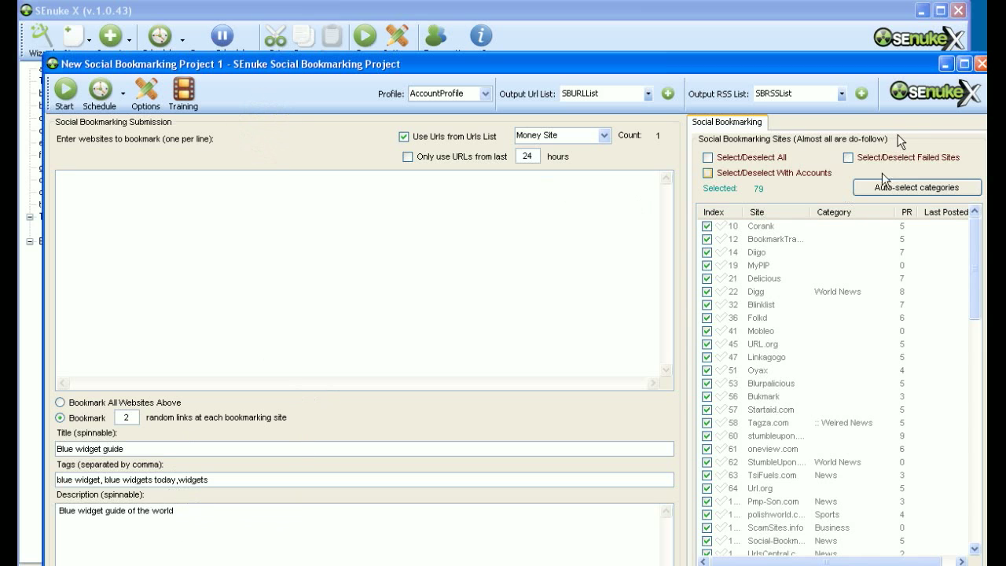
left_click(981, 64)
left_click(247, 72)
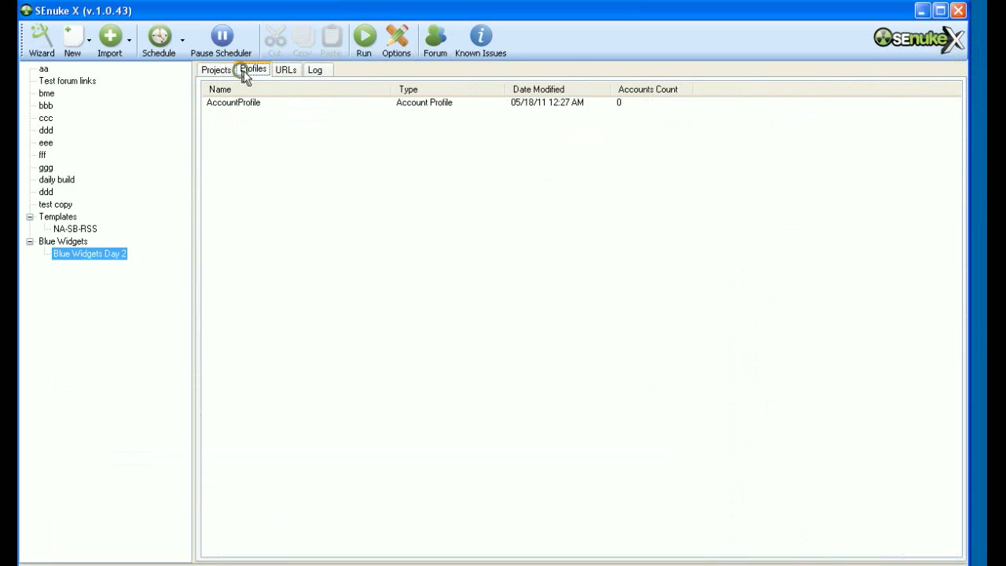
Reschedule the account creation project in Blue Widgets Day 2 to start on 05/23/11 at 6:00 AM and save the schedule.
left_click(286, 69)
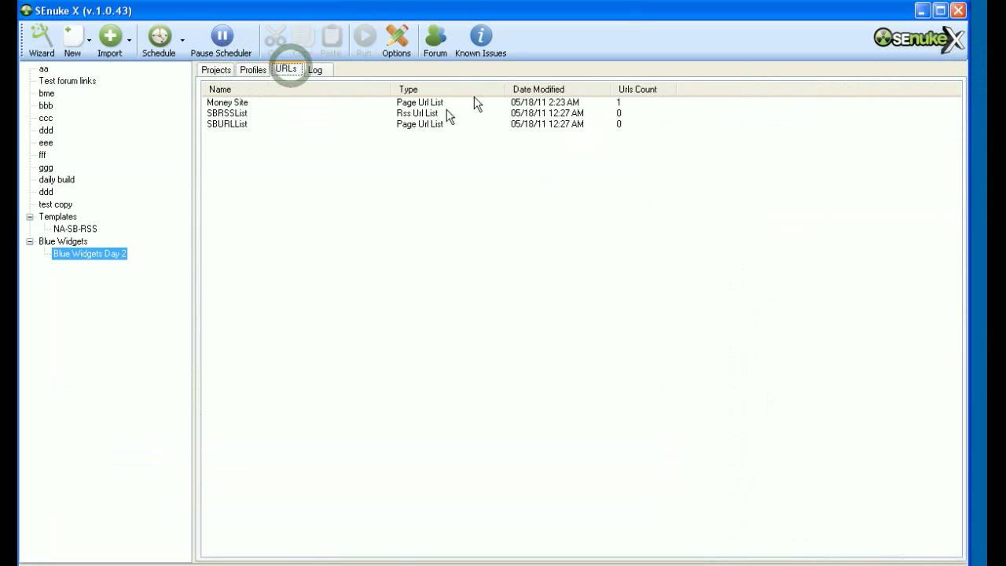
left_click(217, 70)
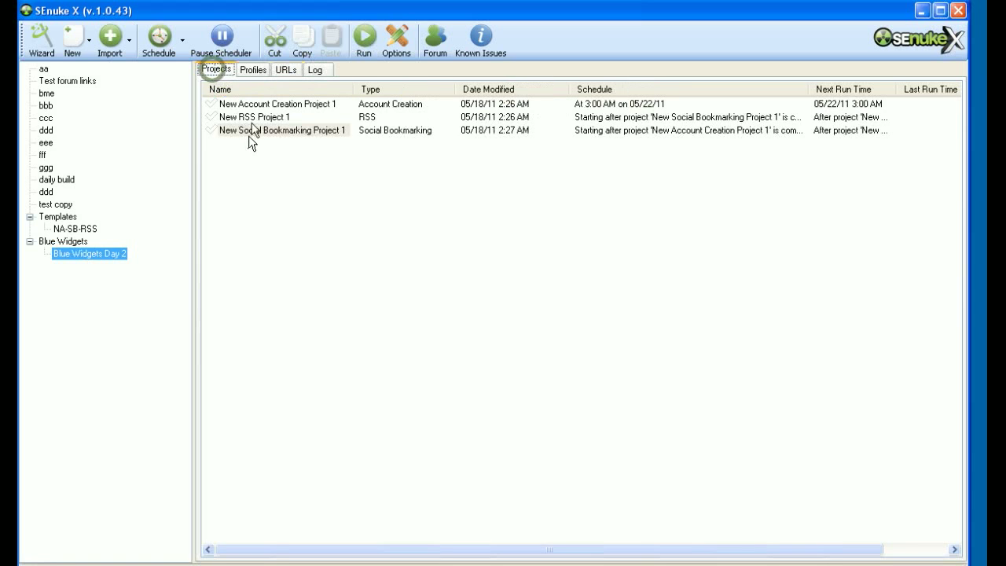
left_click(250, 104)
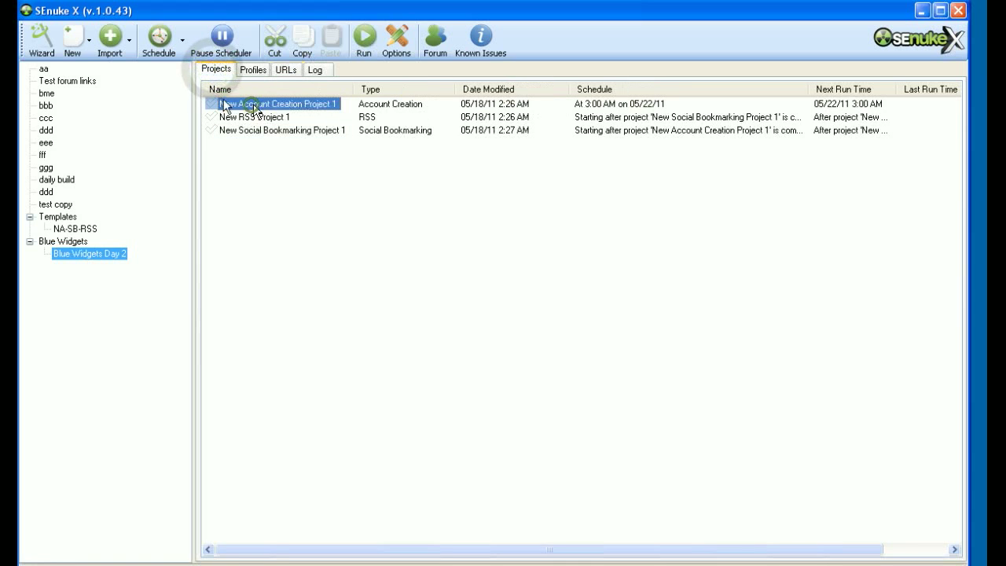
left_click(146, 47)
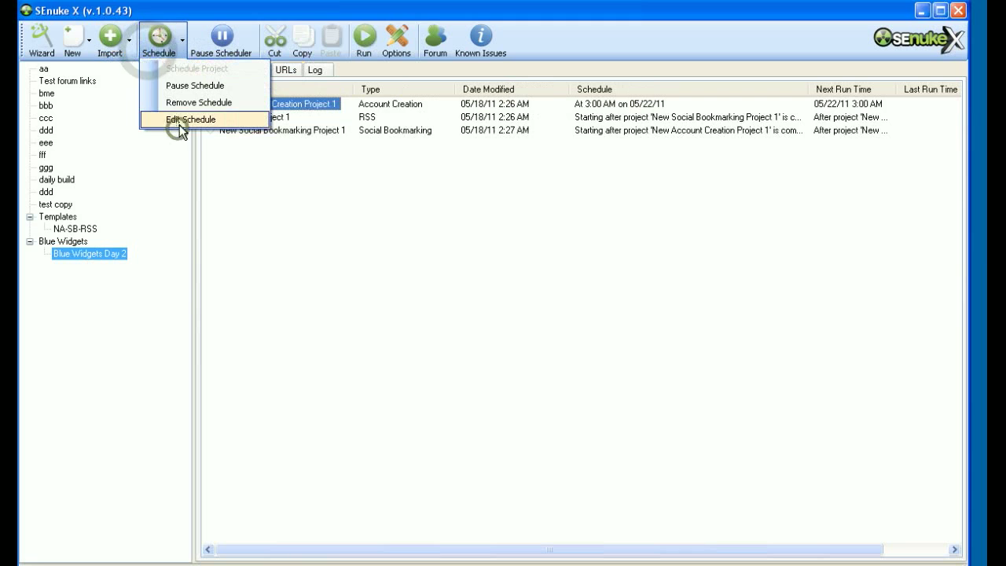
left_click(180, 126)
left_click(479, 346)
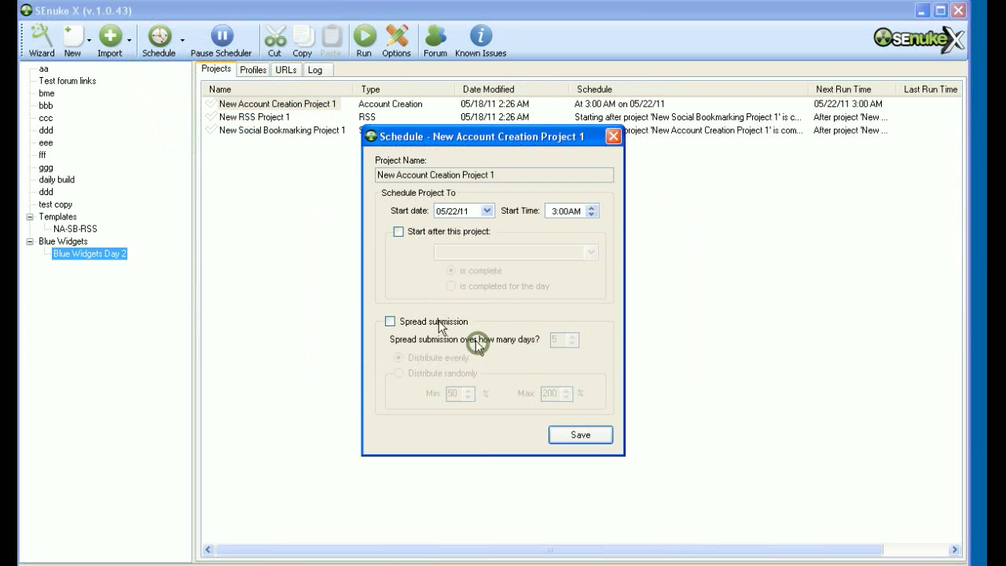
left_click(485, 211)
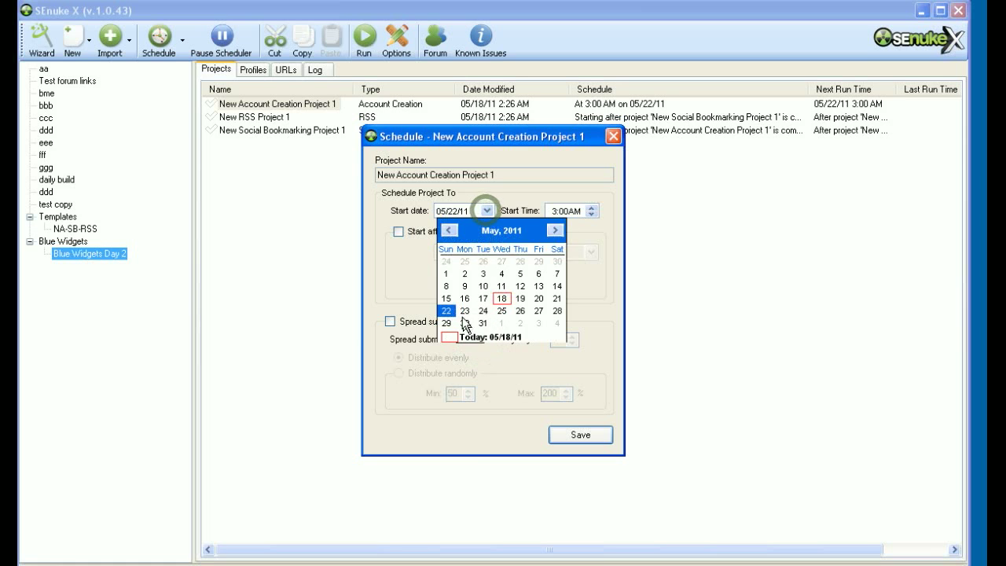
left_click(465, 311)
left_click(553, 212)
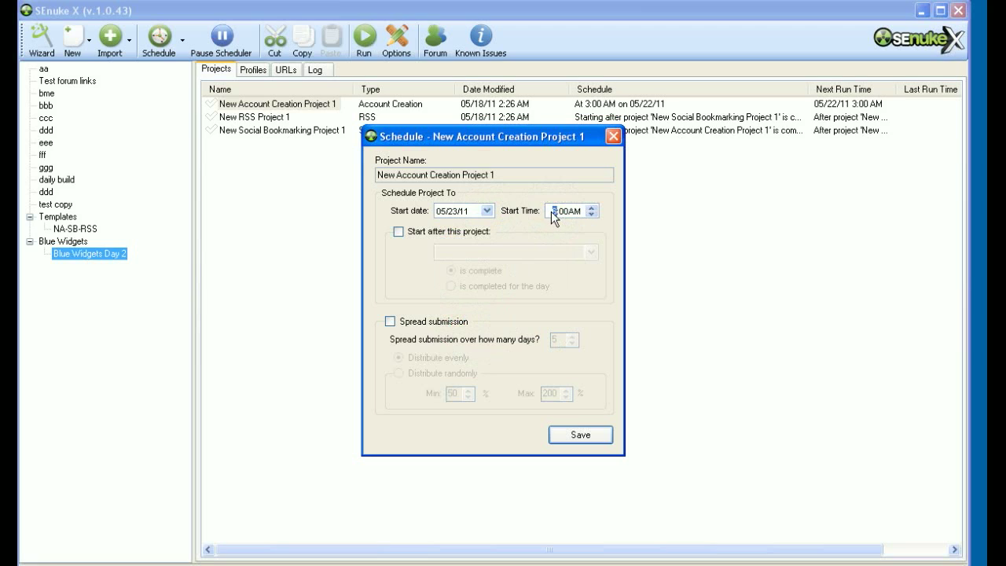
left_click(581, 436)
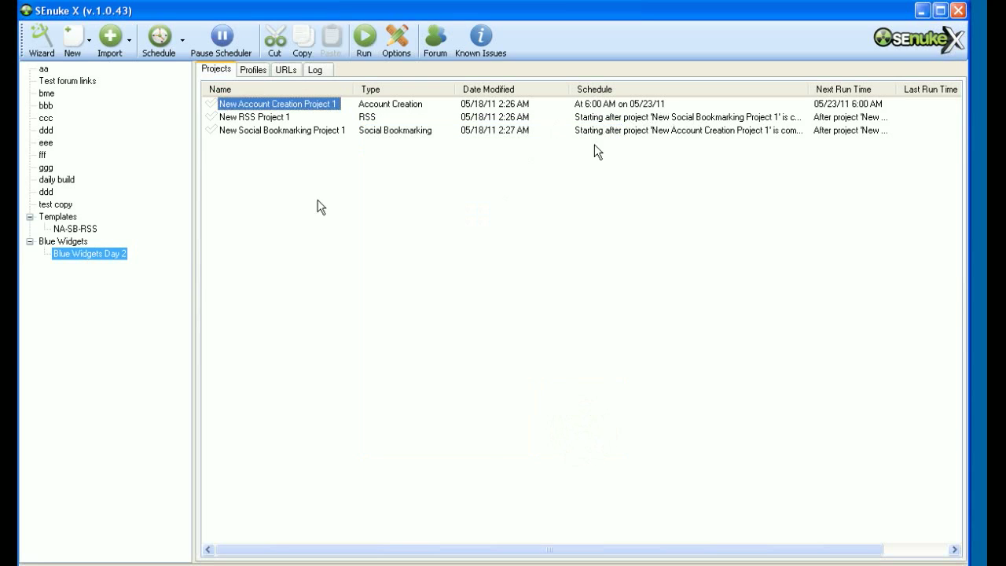
Duplicate the Blue Widgets campaign as "Blue Widget Day 3", nested under Blue Widgets rather than as a root campaign.
left_click(76, 242)
right_click(75, 241)
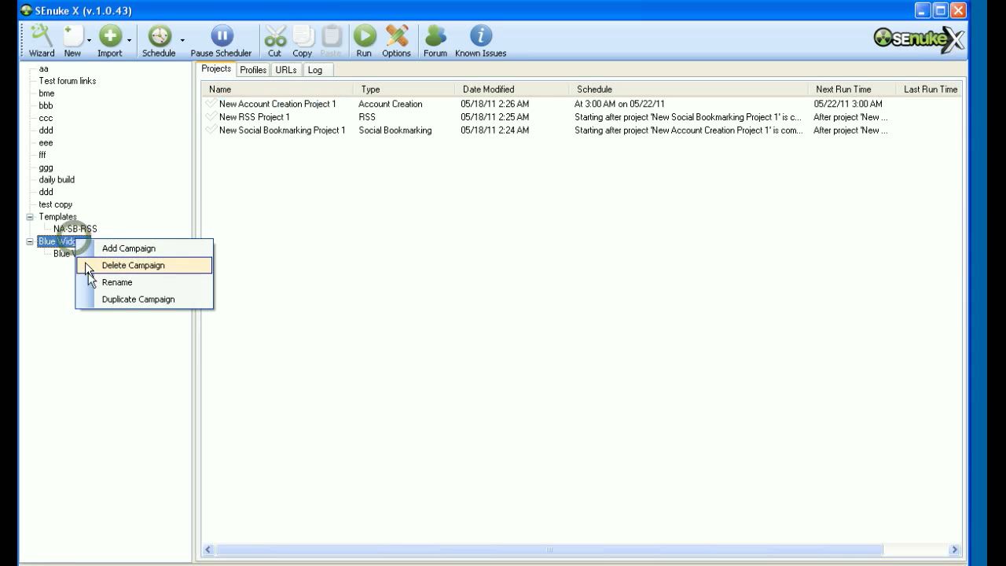
left_click(104, 296)
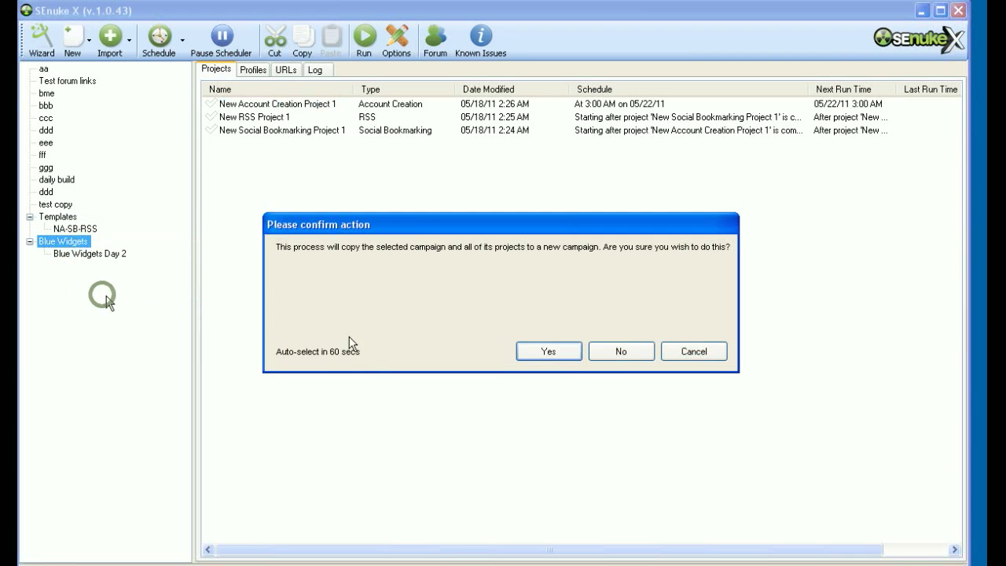
left_click(541, 346)
type("Blue Widget")
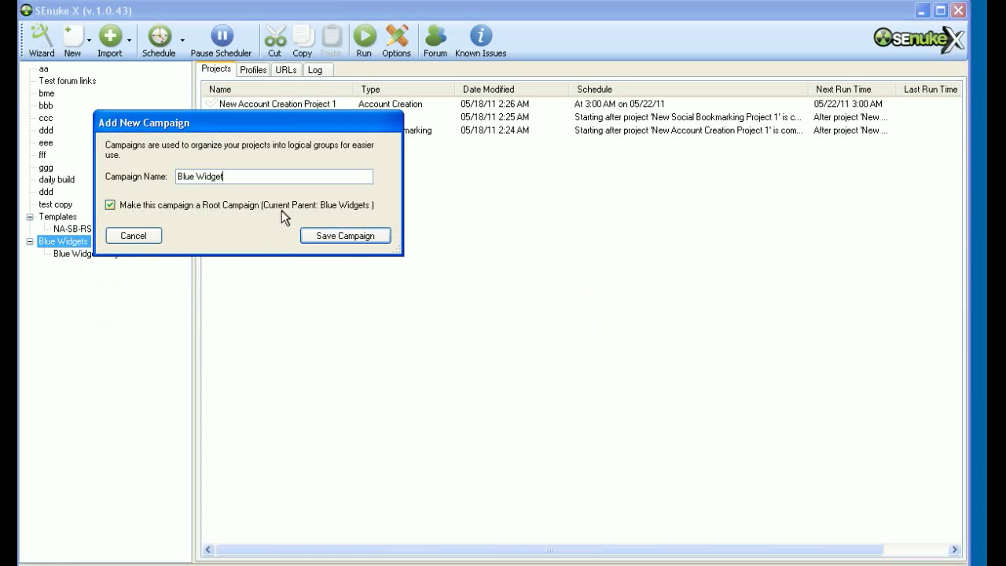
type(" Day 3")
left_click(328, 236)
Open the account creation project in Blue Widget Day 3 and generate a random account profile.
left_click(82, 267)
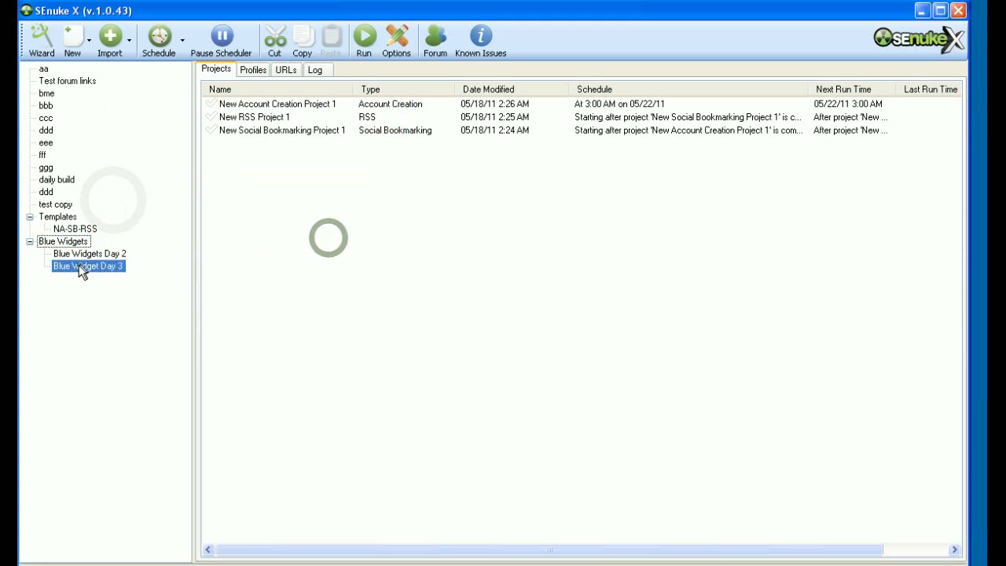
left_click(303, 105)
double_click(303, 105)
left_click(696, 182)
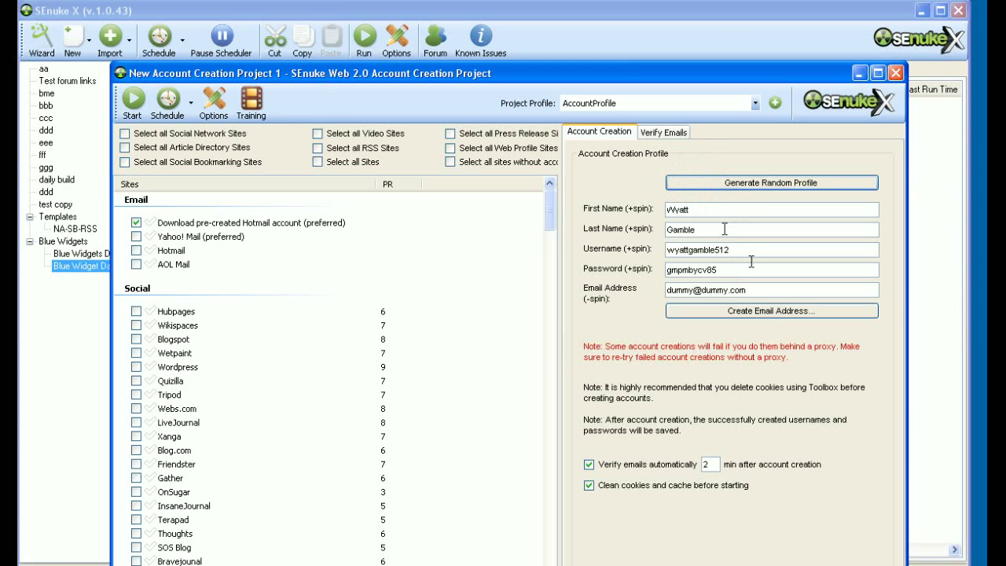
Reschedule the Blue Widget Day 3 account creation project to 05/24/11 at 3:00 PM, save the schedule and close the project.
left_click(167, 100)
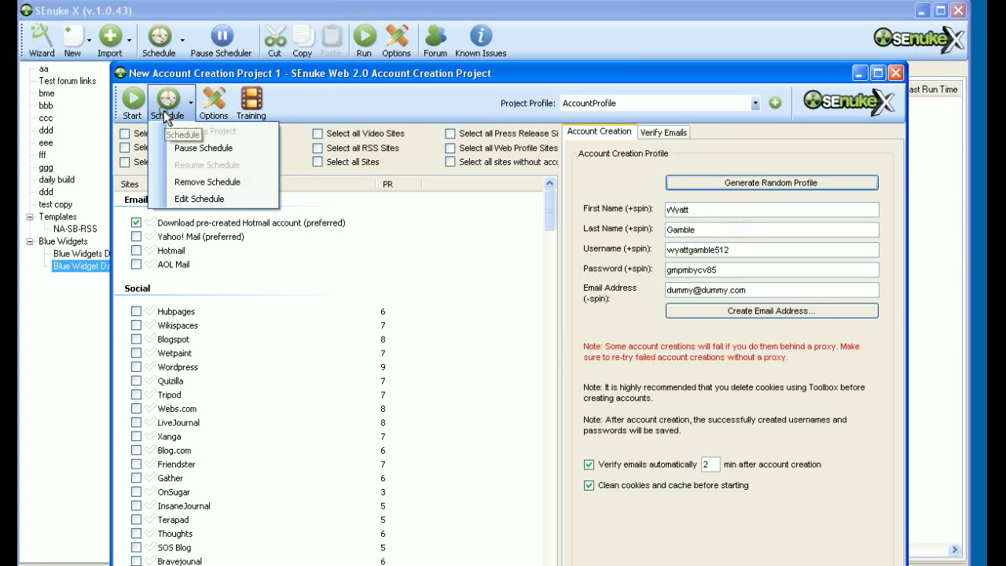
left_click(193, 199)
left_click(503, 351)
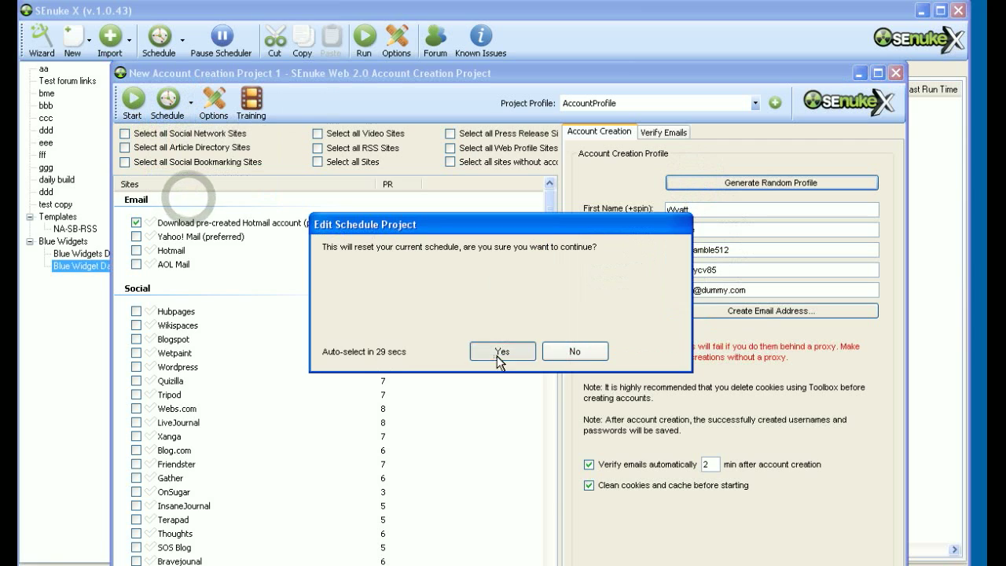
left_click(502, 258)
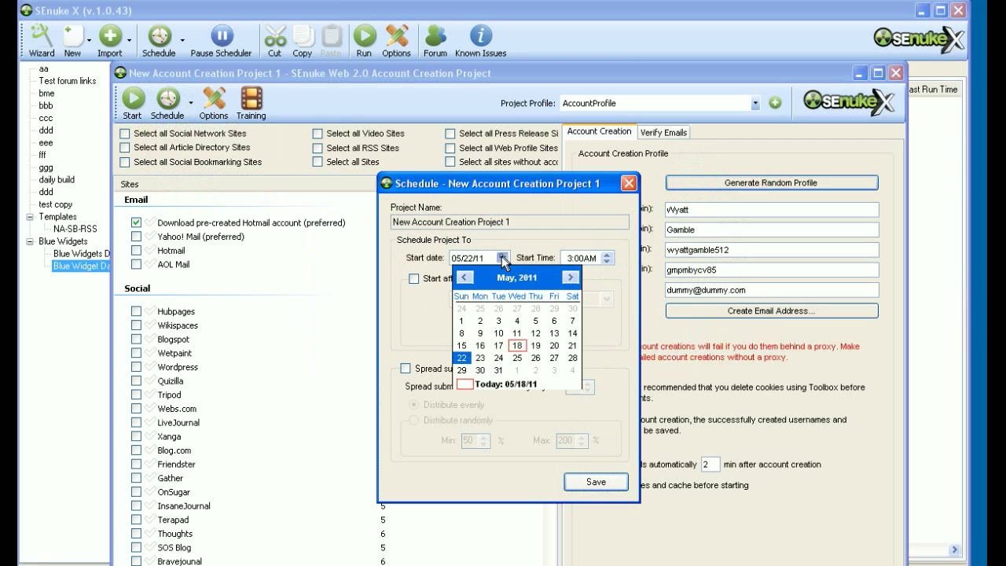
left_click(498, 357)
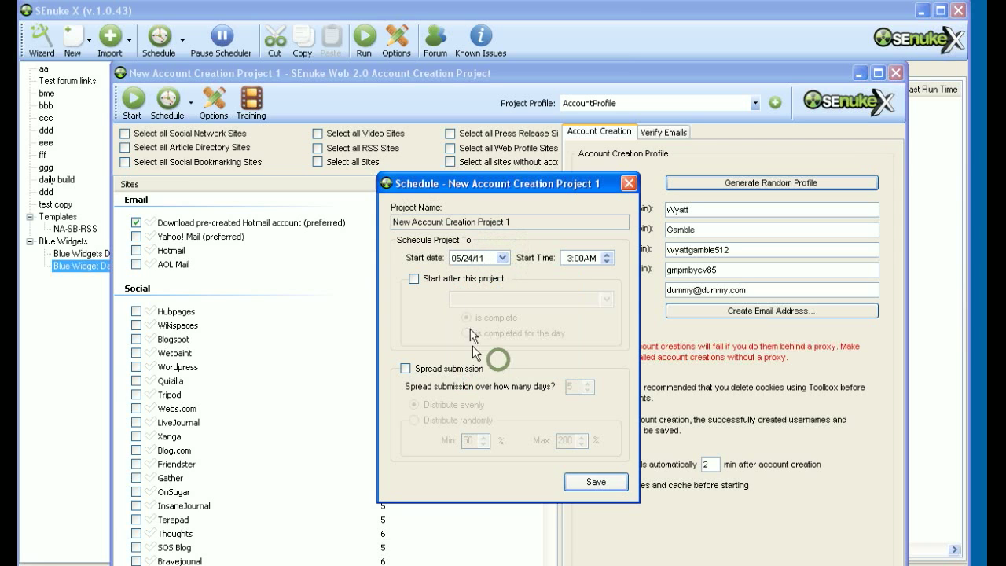
left_click(588, 259)
type("p")
left_click(586, 481)
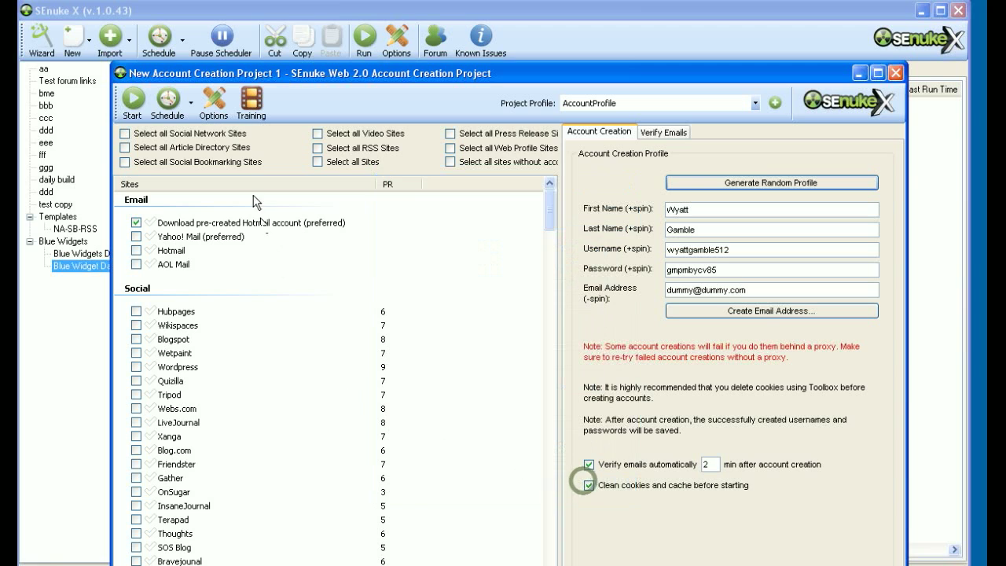
left_click(895, 73)
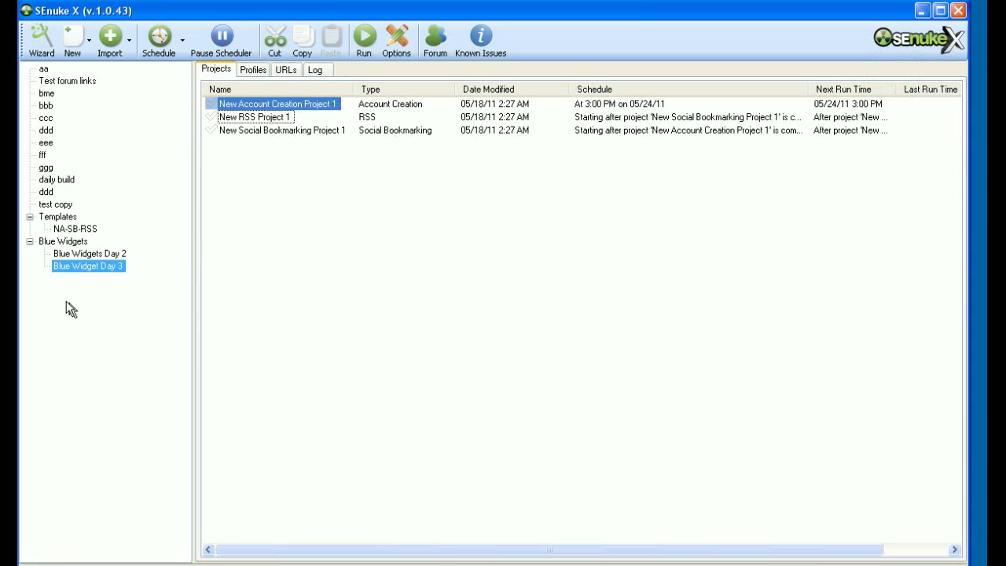
Duplicate the Blue Widgets campaign as "Blue Widgets Day 4", nested under Blue Widgets rather than as a root campaign.
left_click(63, 244)
right_click(64, 243)
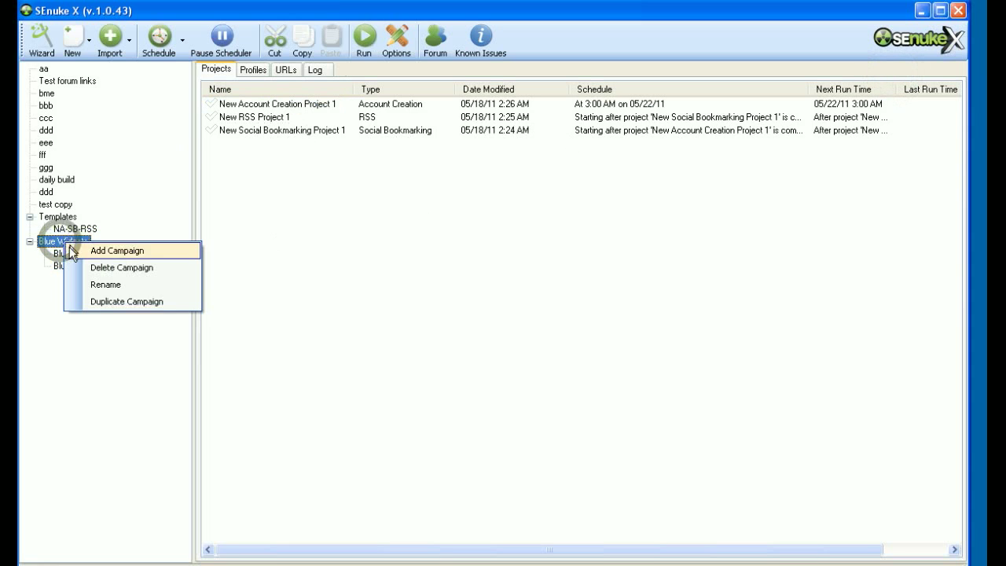
left_click(93, 306)
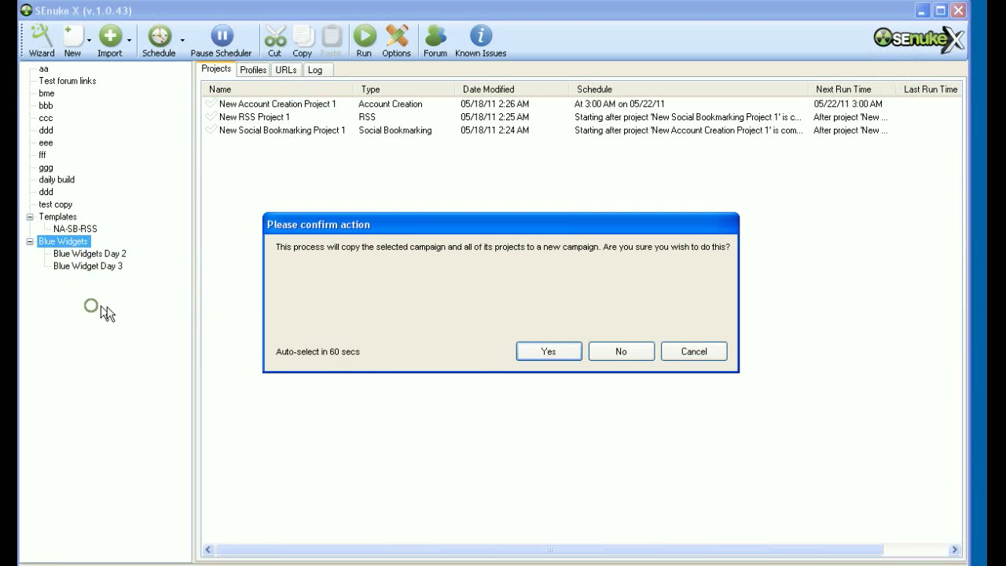
left_click(525, 351)
type("Blue Widgets Day 4")
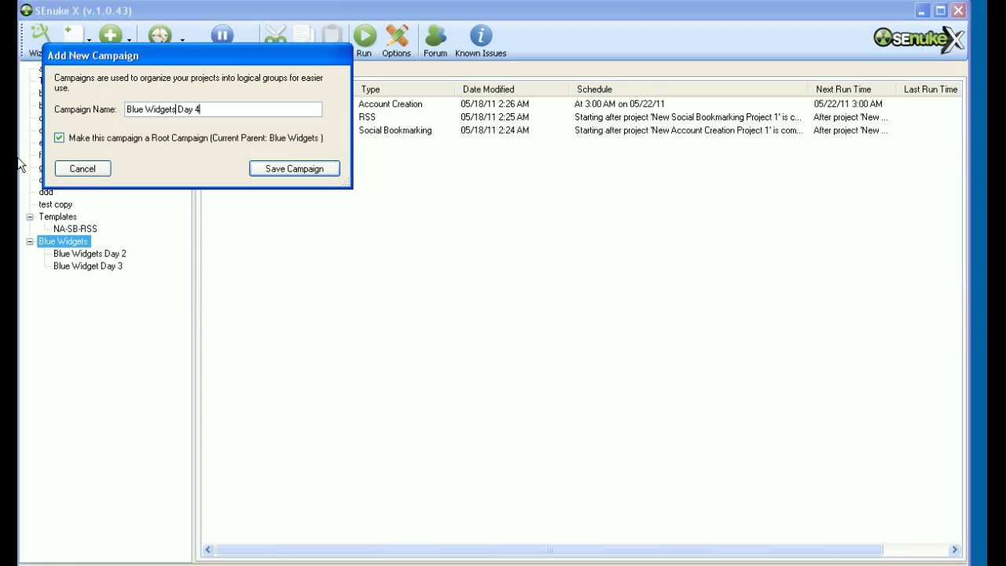
left_click(284, 168)
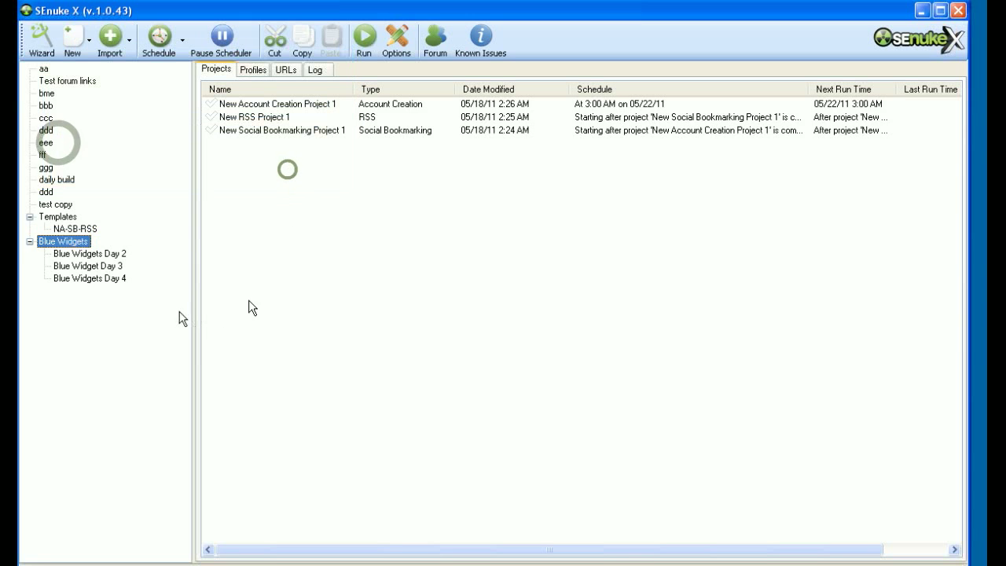
Open the account creation project in Blue Widgets Day 4 and generate a random account profile.
left_click(95, 279)
double_click(305, 106)
left_click(648, 187)
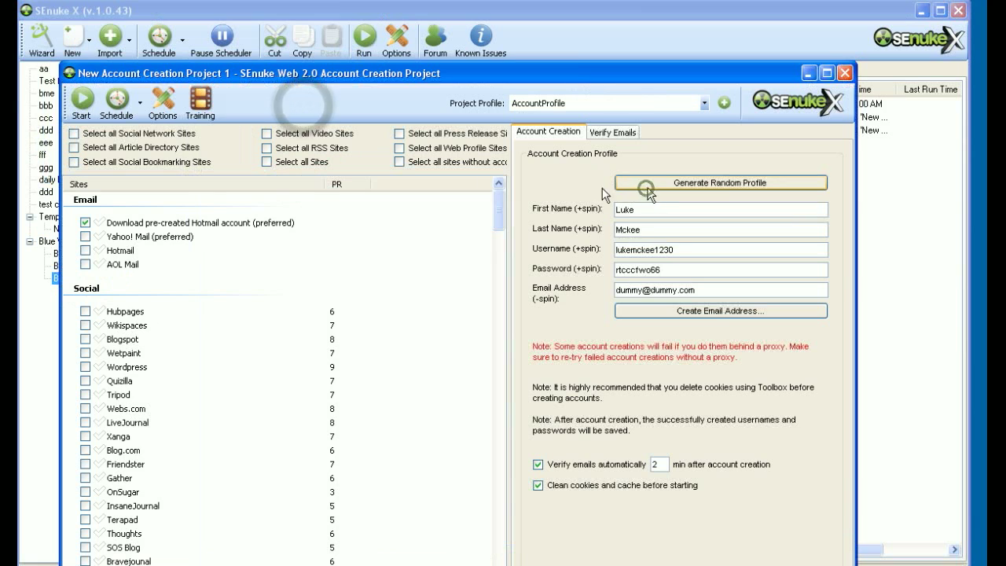
Change the Blue Widgets Day 4 account creation project's start date to 05/27/11, save the schedule and close the project.
left_click(116, 102)
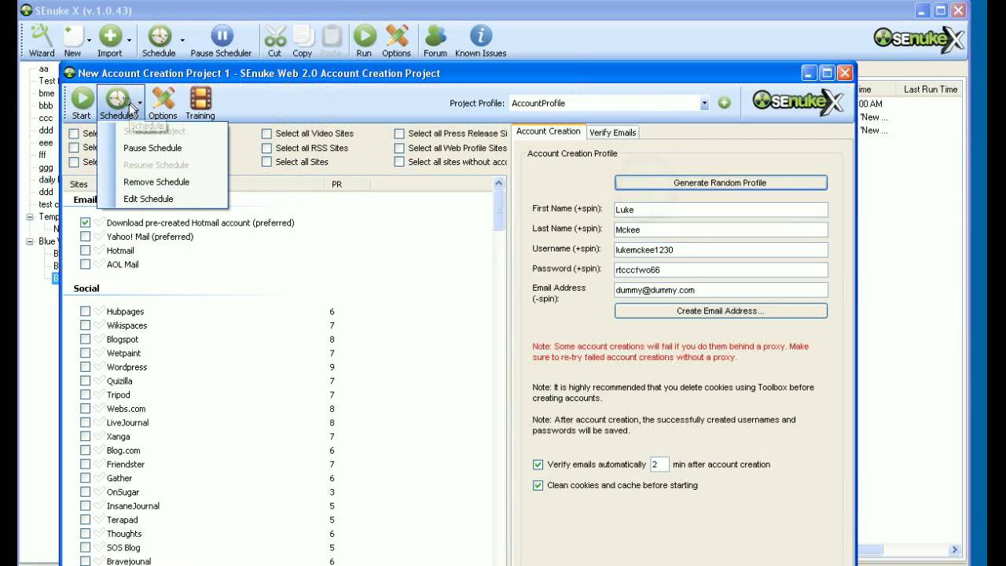
left_click(156, 199)
left_click(495, 353)
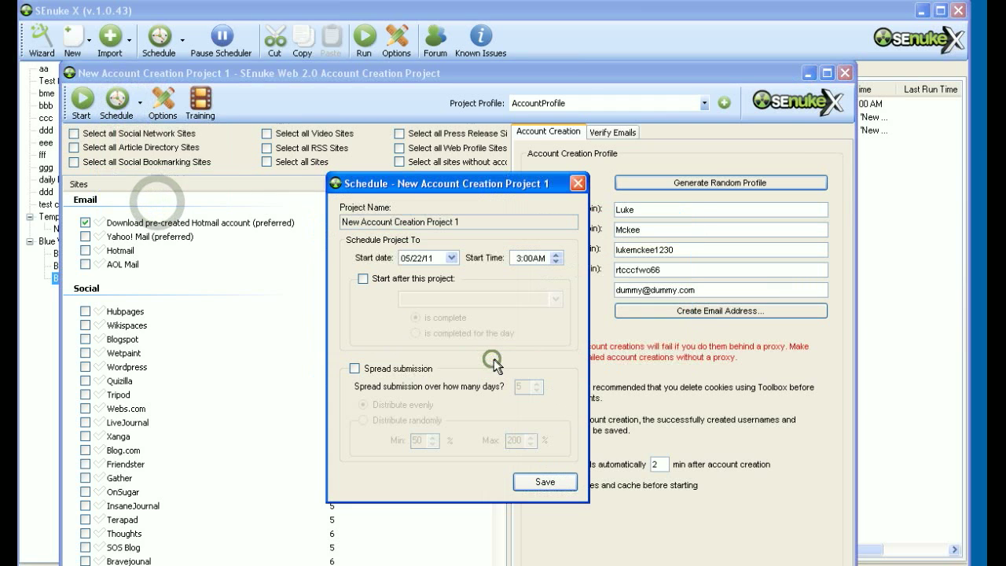
left_click(451, 257)
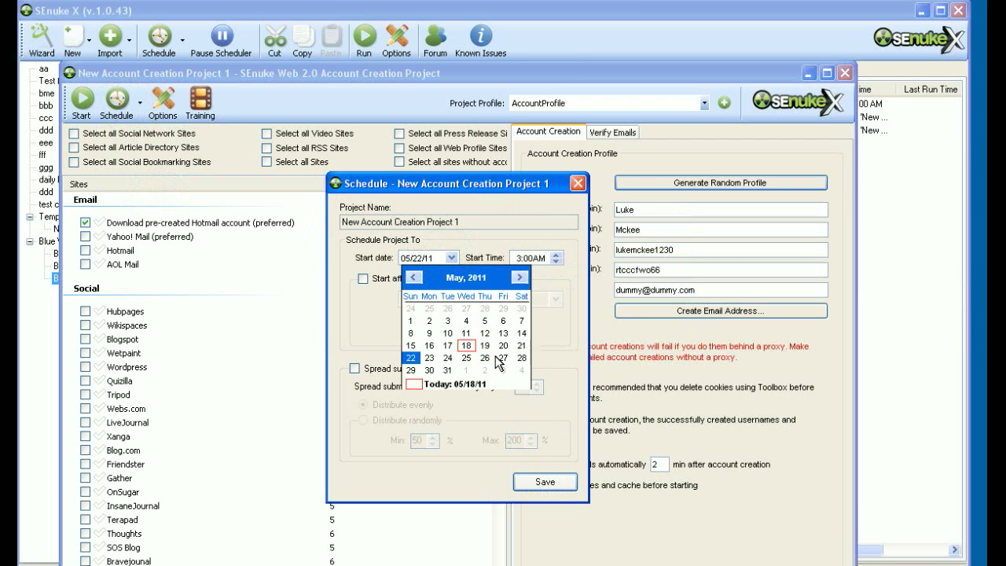
left_click(500, 358)
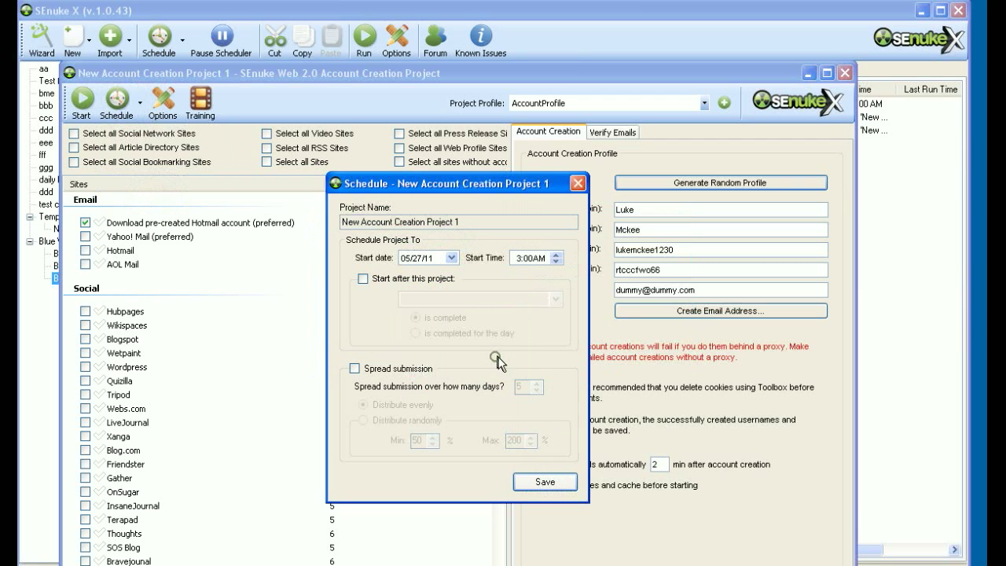
left_click(534, 483)
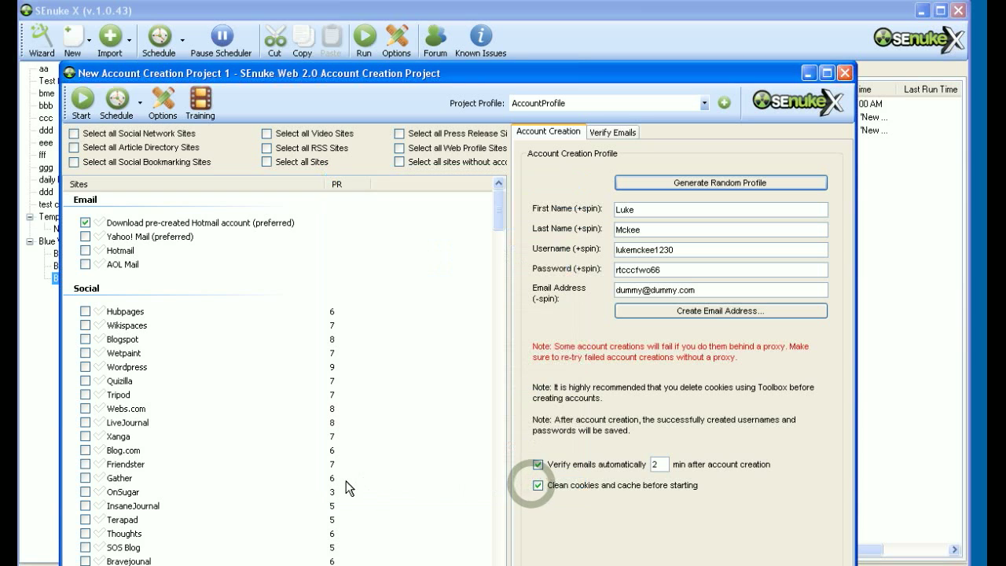
left_click(841, 69)
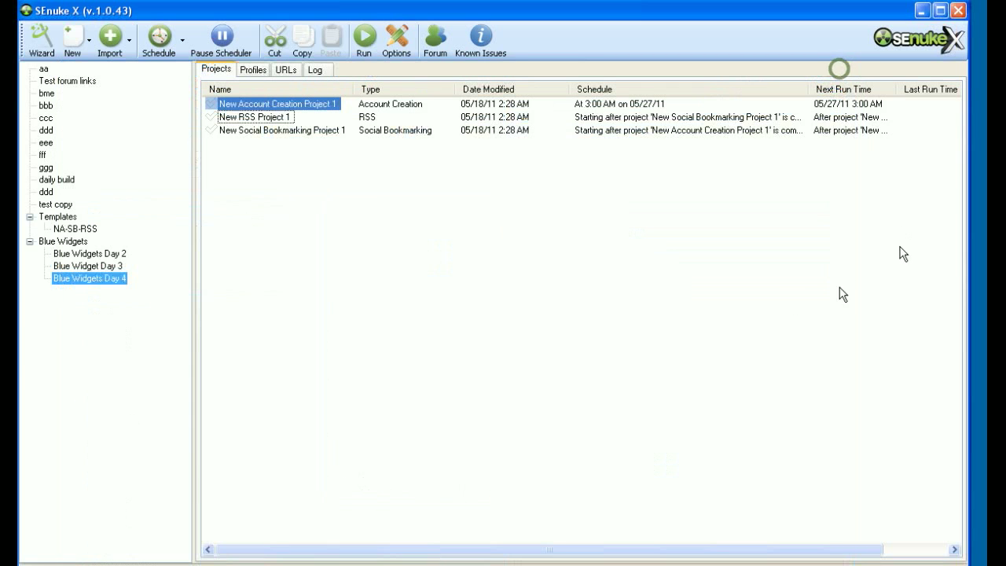
Review the project schedules of Blue Widgets, its Day 2, Day 3 and Day 4 campaigns, and the NA-SB-RSS template.
left_click(79, 241)
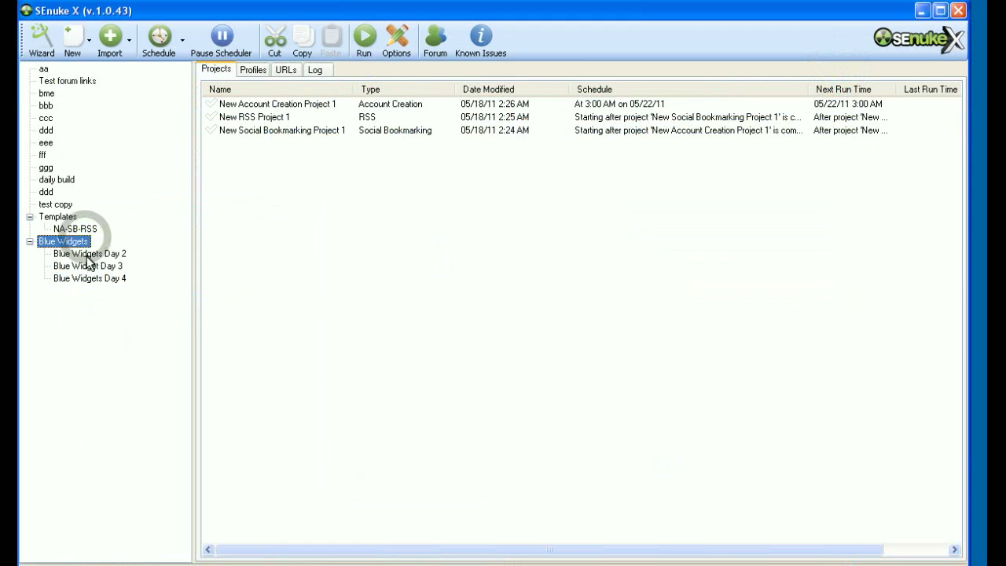
left_click(86, 255)
left_click(85, 265)
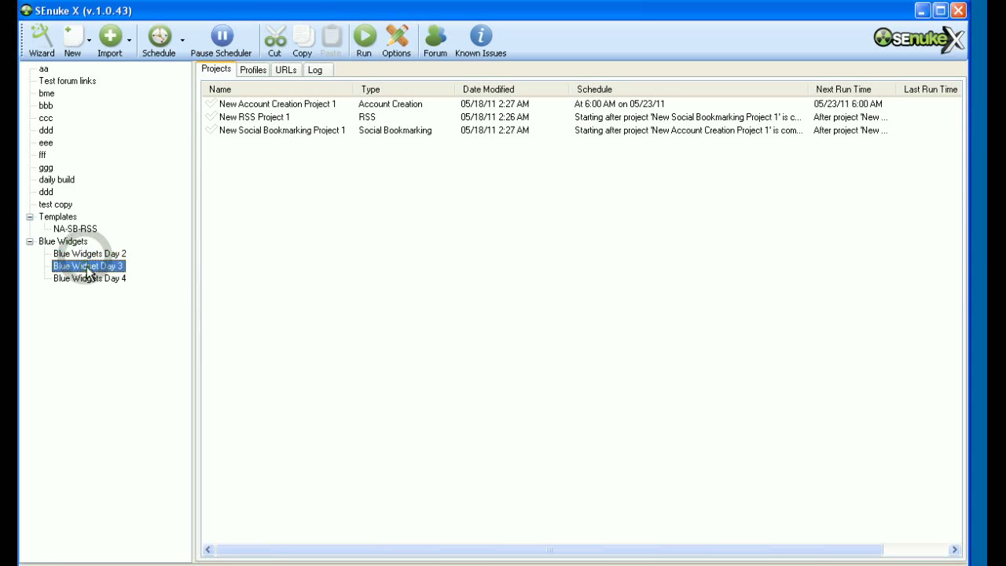
left_click(85, 254)
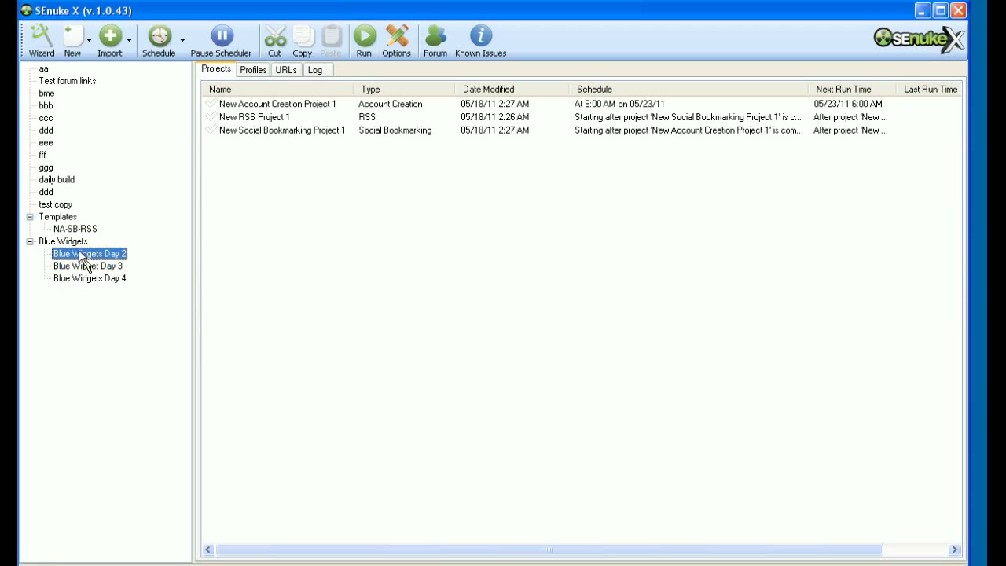
left_click(78, 243)
left_click(85, 254)
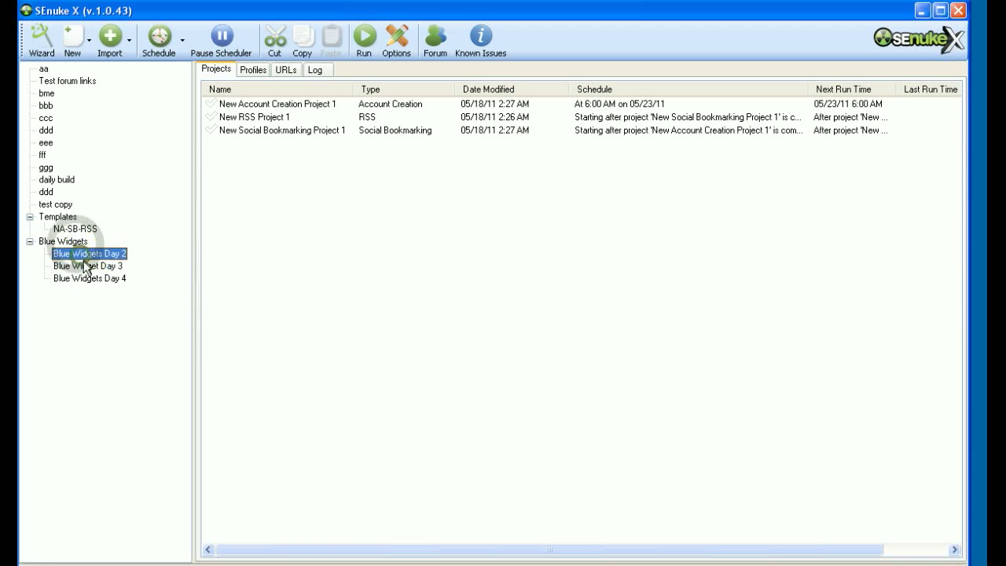
left_click(86, 266)
left_click(86, 268)
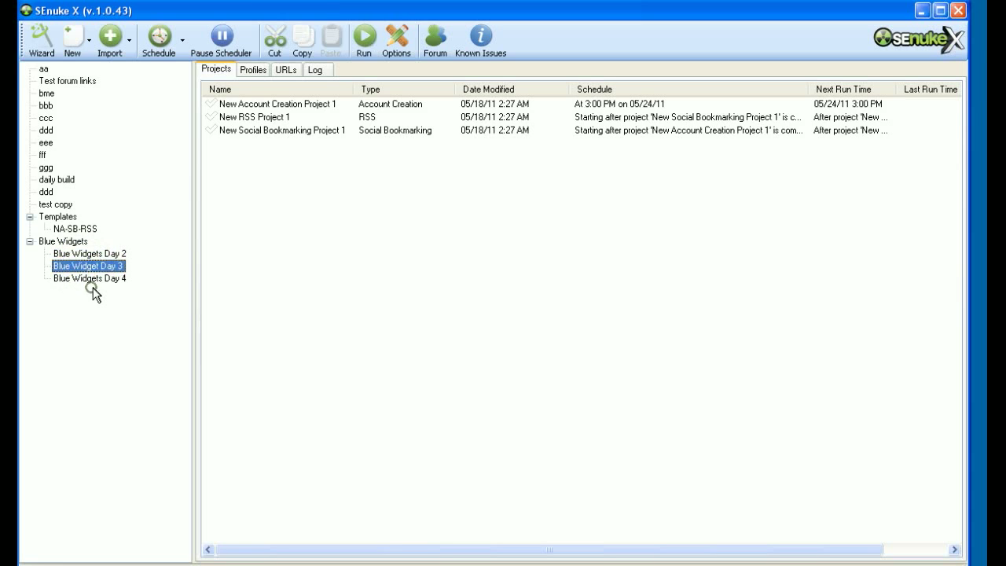
left_click(92, 283)
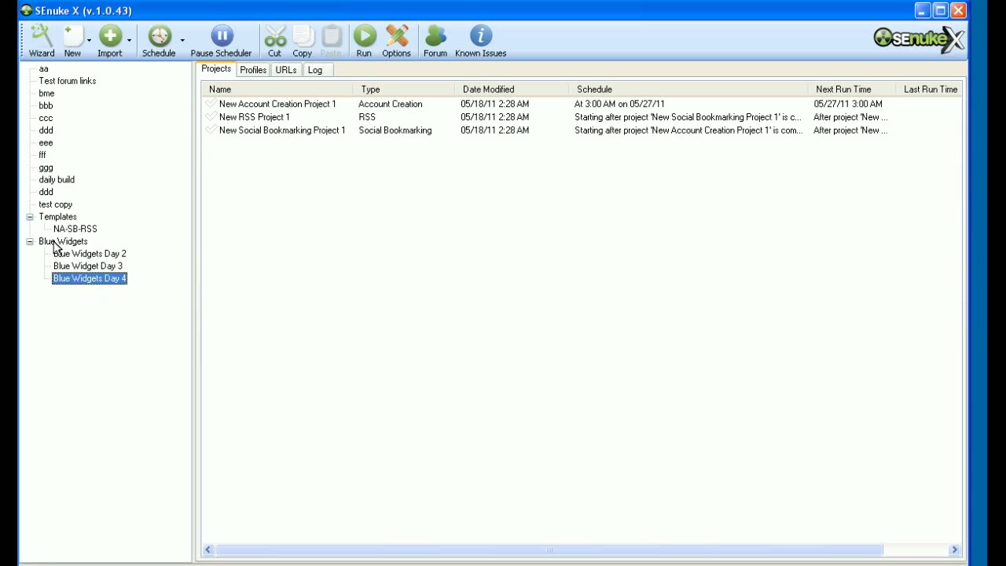
left_click(84, 229)
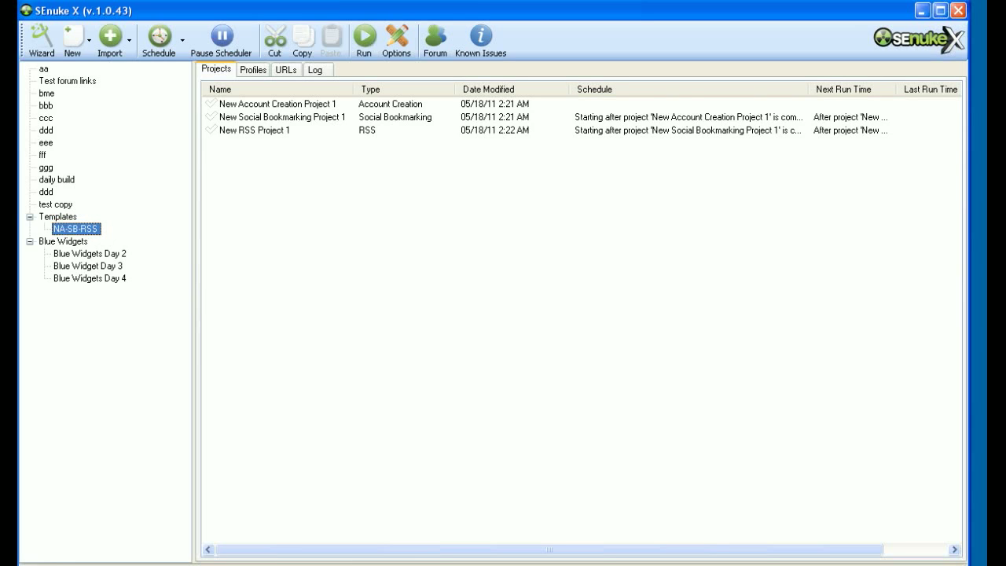
key("super+Tab")
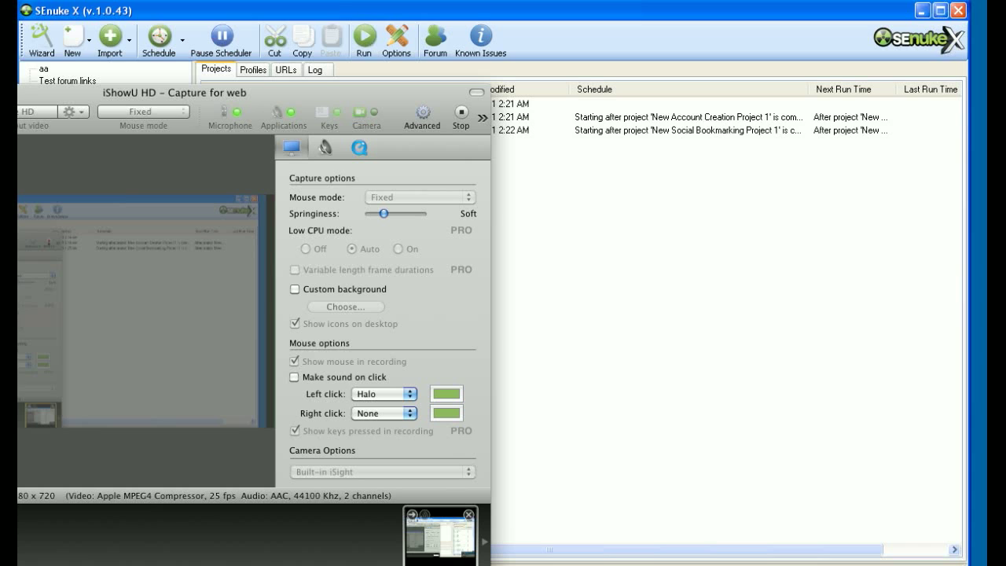